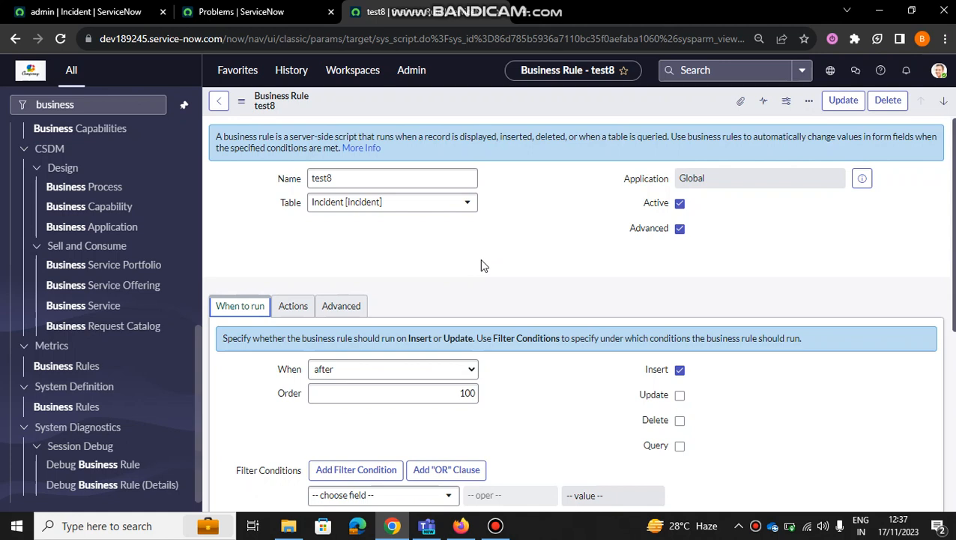
Step: Review the test8 business rule's run settings, then examine the open incident record and the problem list
scroll(482, 265, "down", 2)
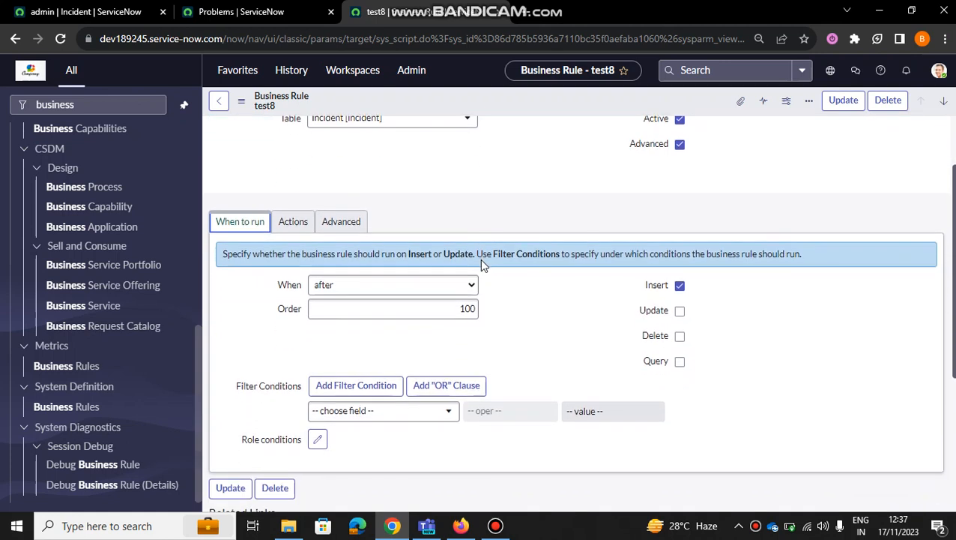
scroll(482, 265, "up", 1)
left_click(518, 228)
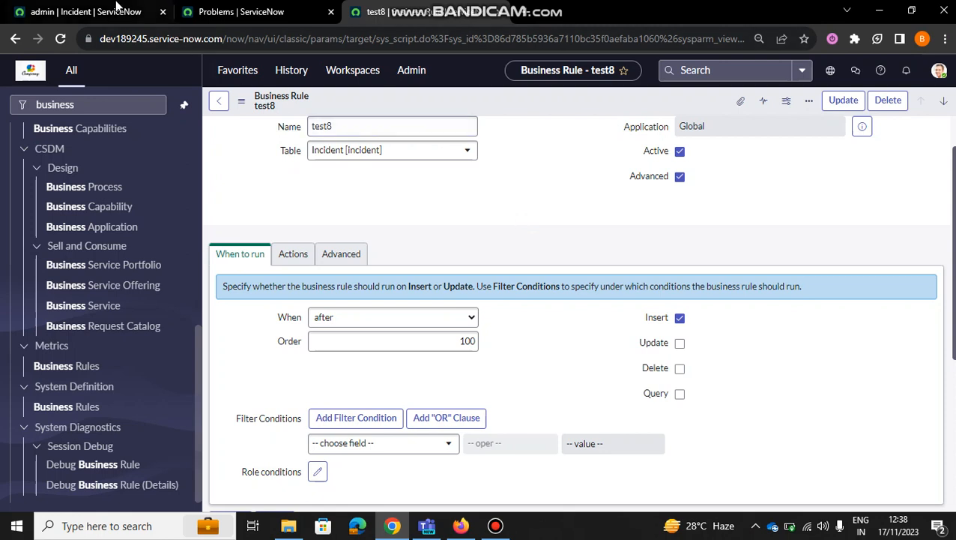
left_click(93, 10)
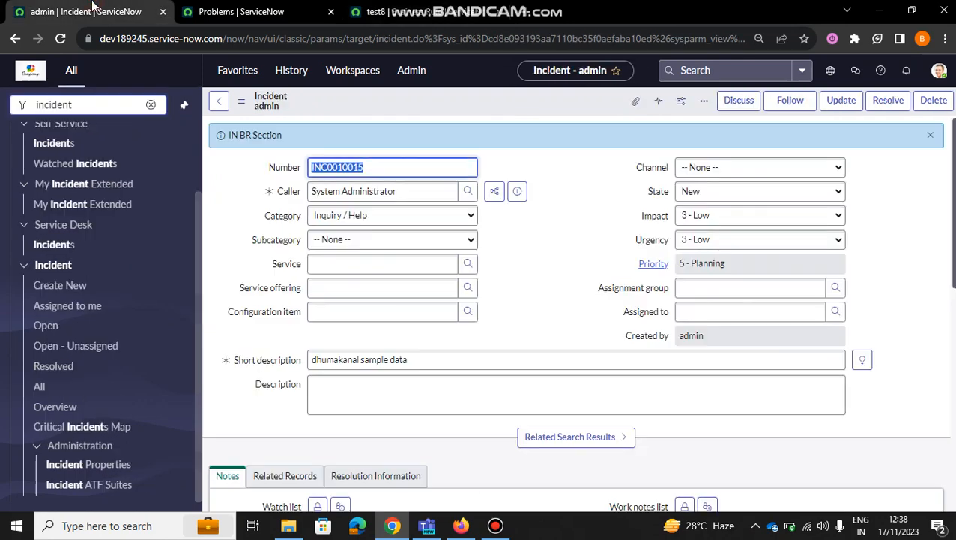
left_click(480, 105)
left_click(276, 6)
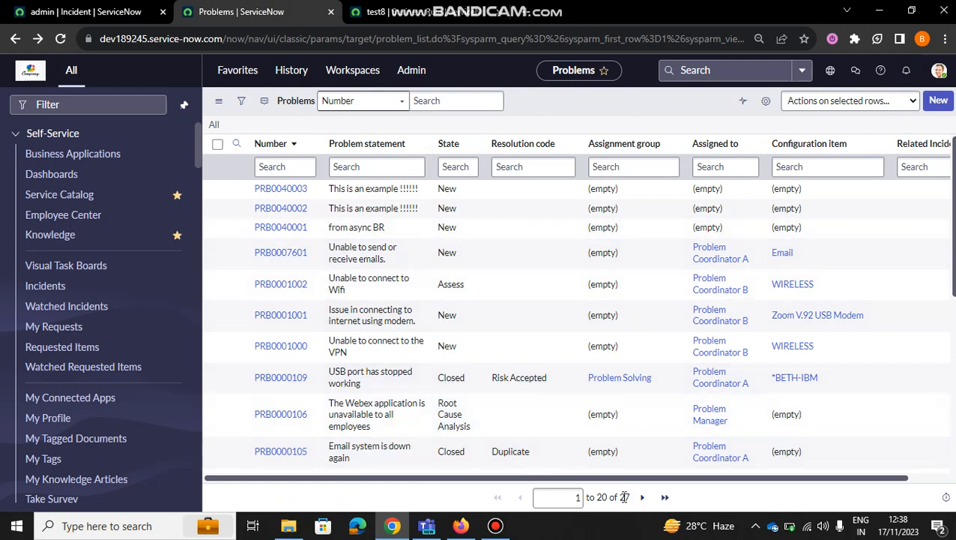
Step: Return to the test8 business rule and set its When option to after
left_click(429, 9)
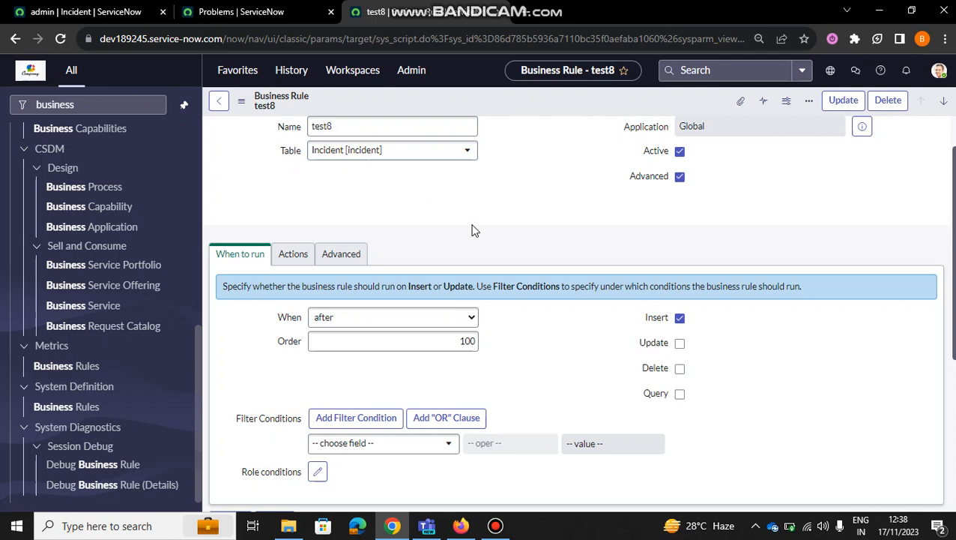
scroll(474, 231, "down", 1)
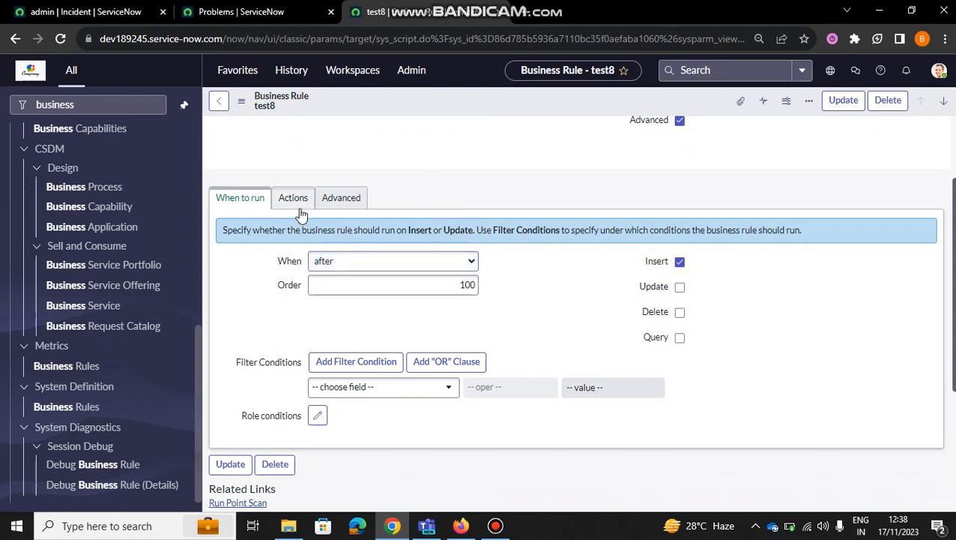
left_click(415, 261)
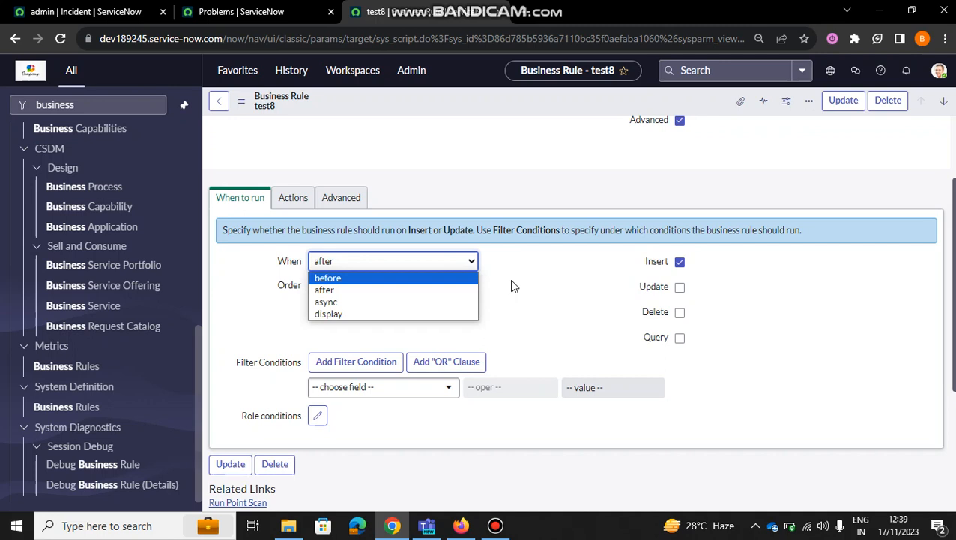
left_click(368, 292)
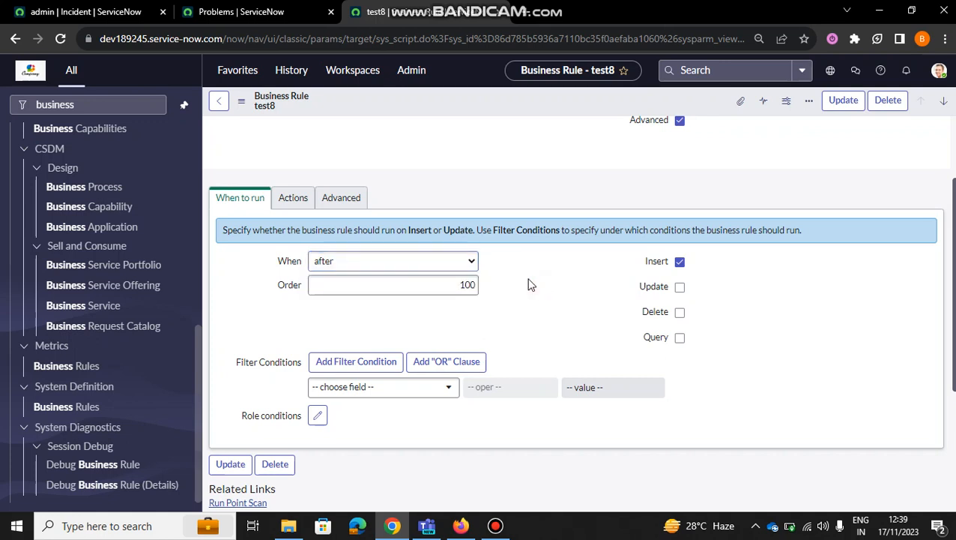
Step: Examine the test8 rule's script and compare it with the rule's run timing settings
left_click(288, 203)
left_click(340, 203)
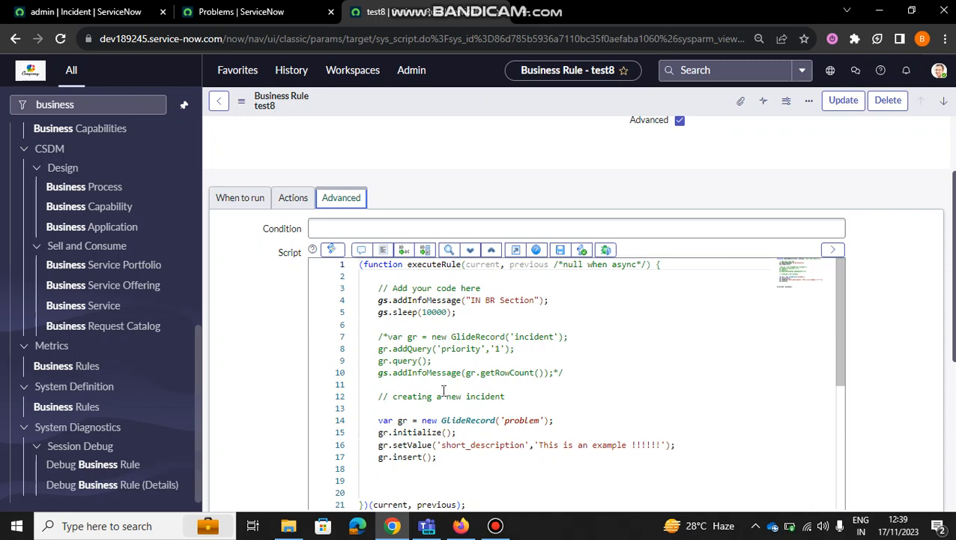
scroll(620, 386, "down", 1)
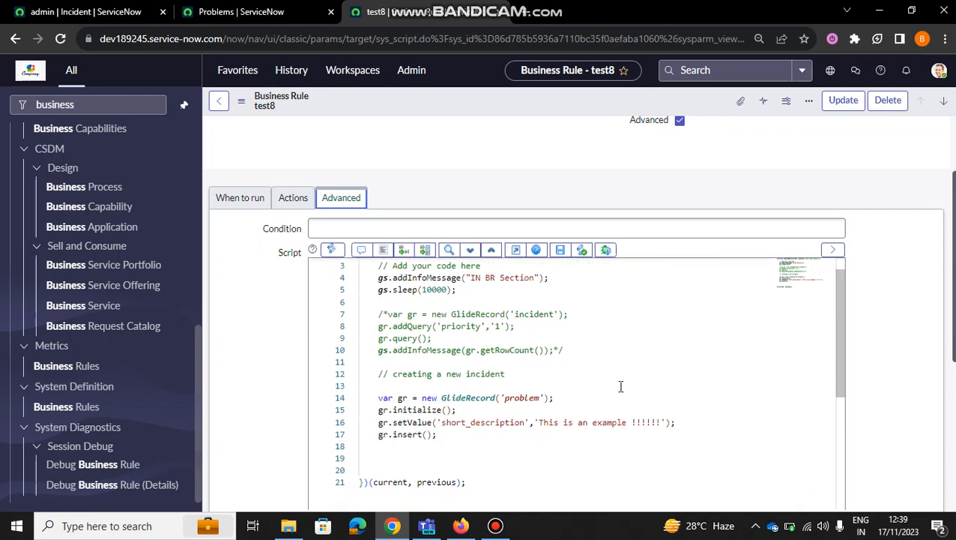
scroll(620, 386, "up", 1)
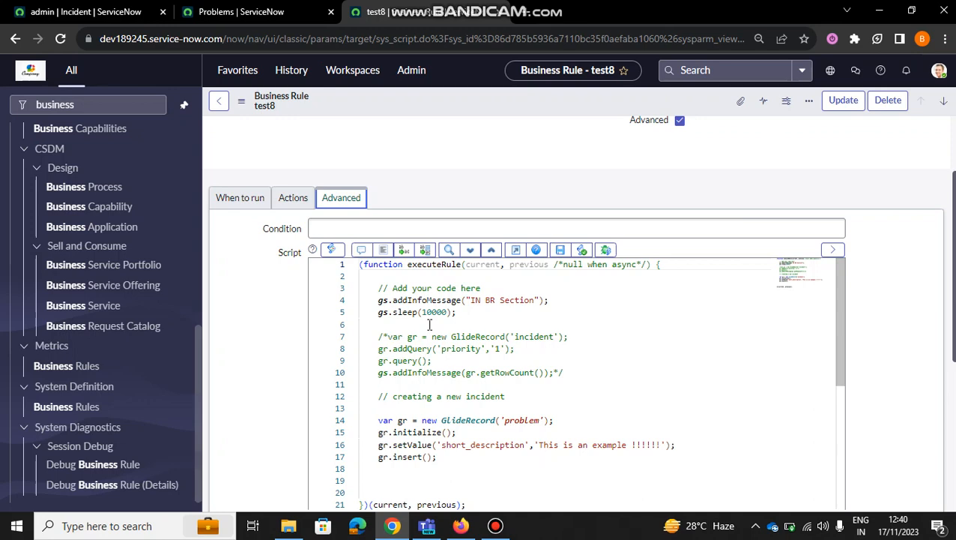
left_click(222, 197)
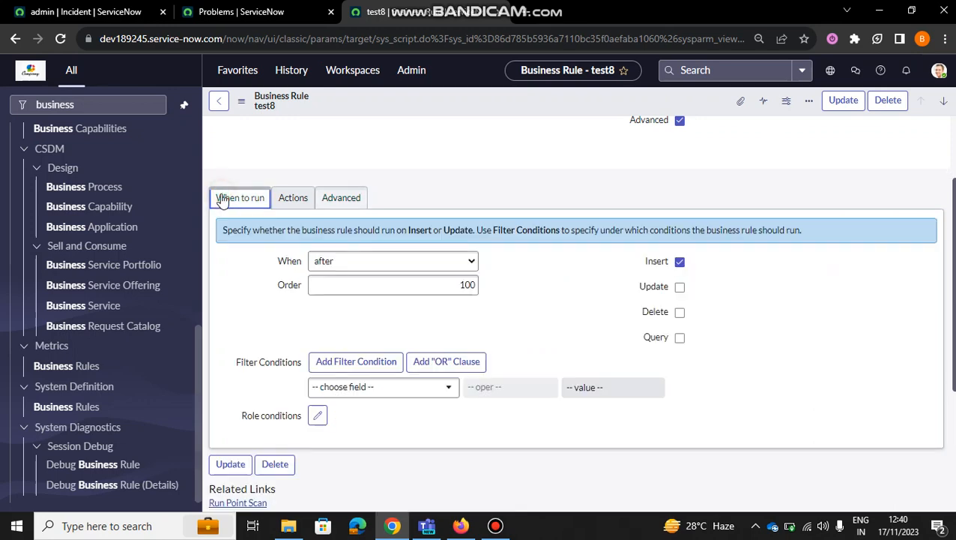
left_click(337, 198)
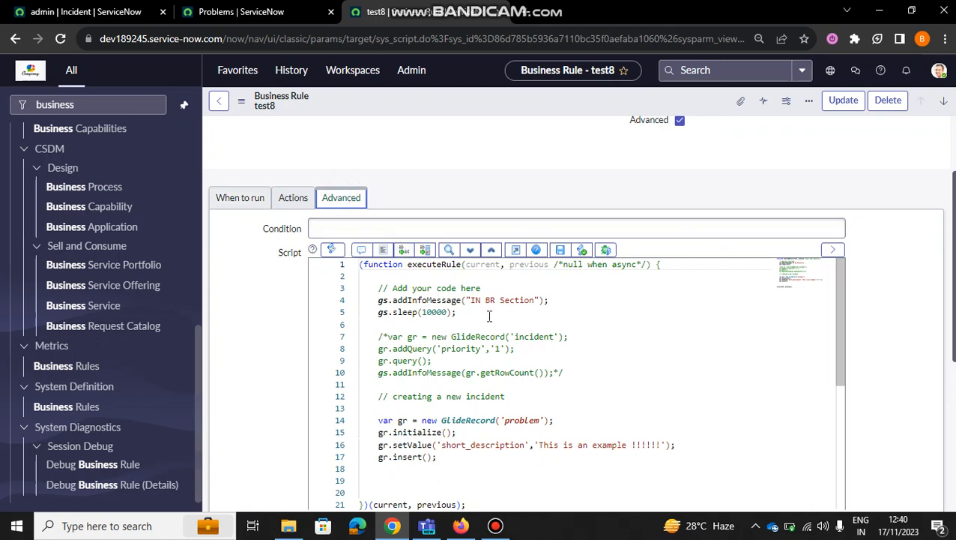
Step: Change the script's short_description value for the problem record to 'new 1 record' and save the business rule
scroll(488, 316, "down", 2)
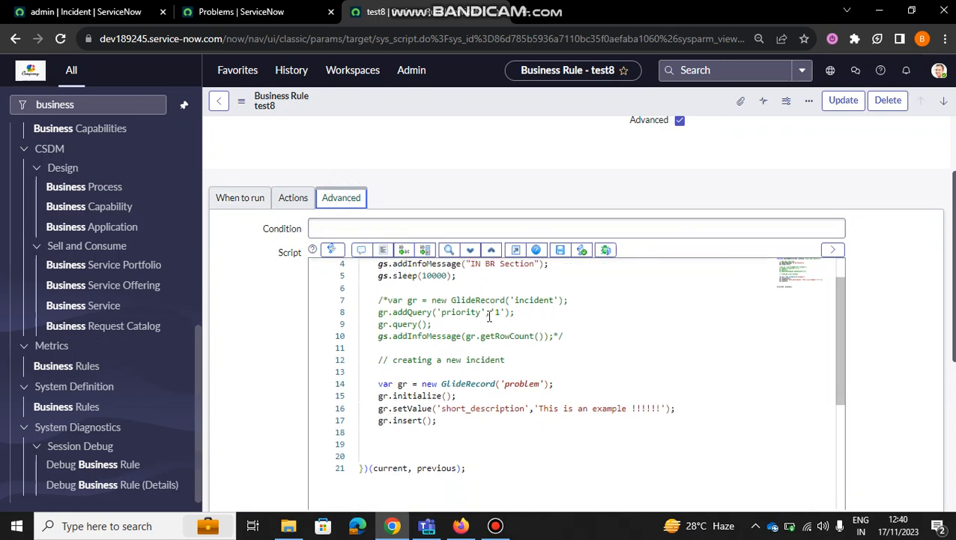
scroll(489, 316, "down", 2)
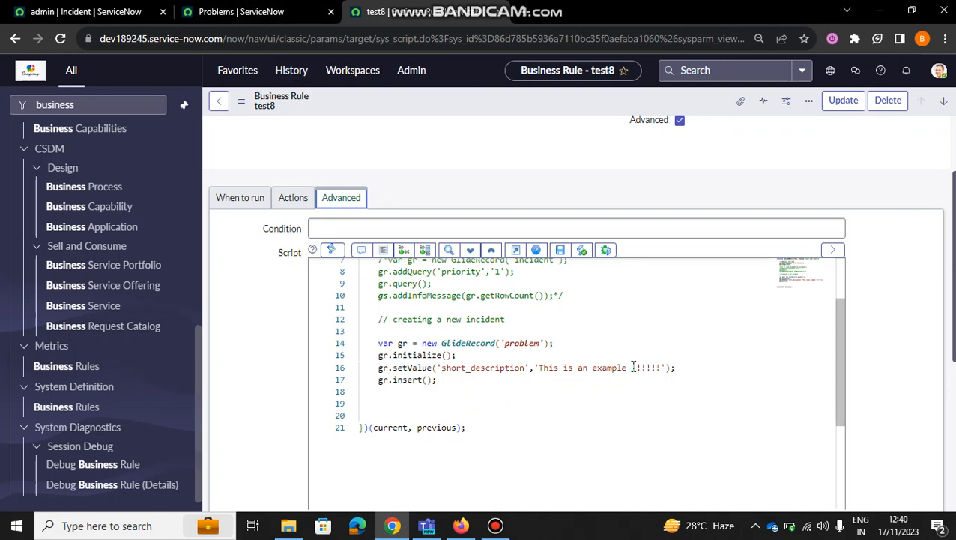
left_click_drag(661, 368, 540, 367)
type("new")
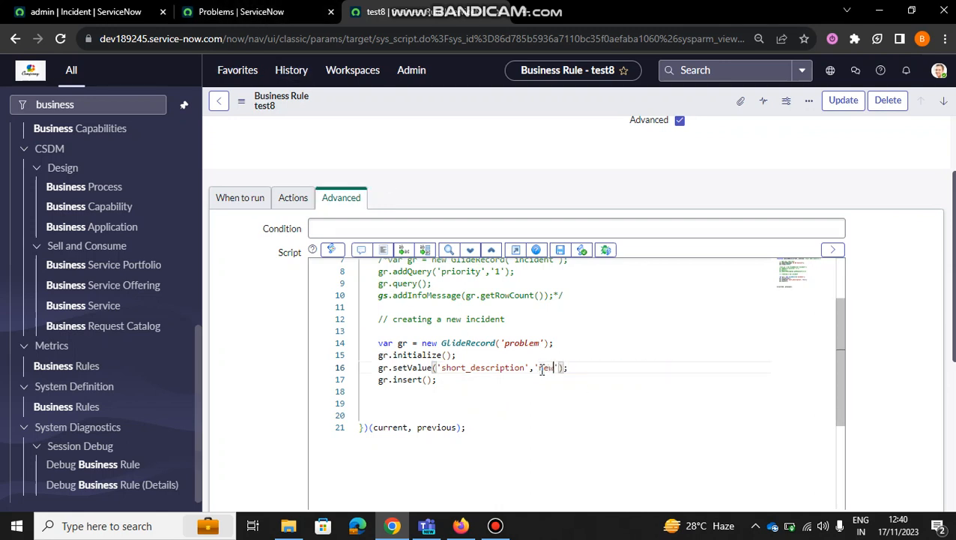
type(" 1 record")
left_click(663, 365)
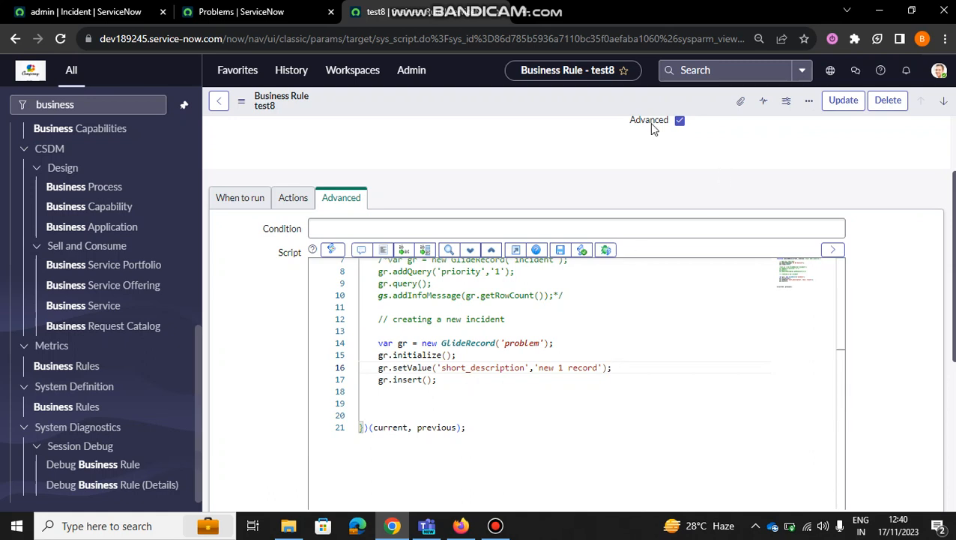
right_click(532, 95)
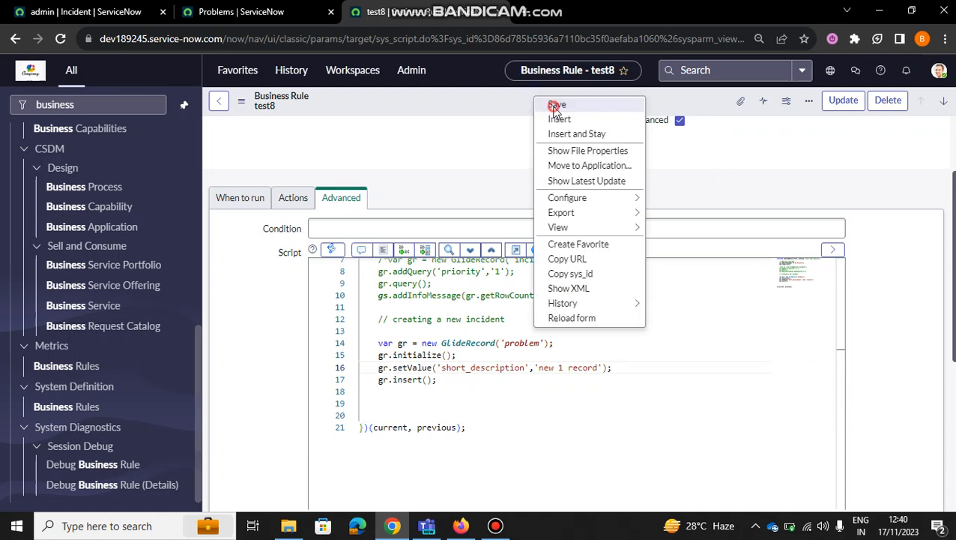
left_click(556, 105)
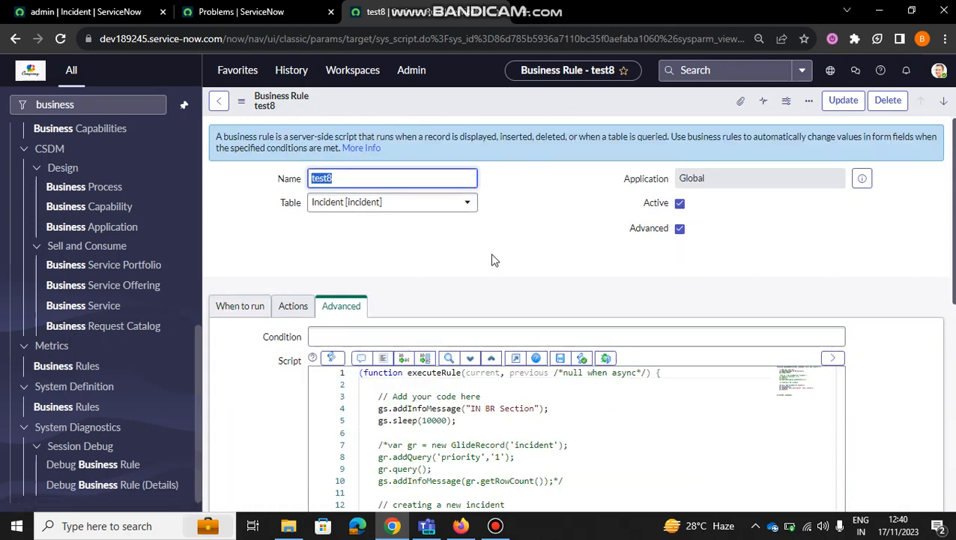
left_click(493, 257)
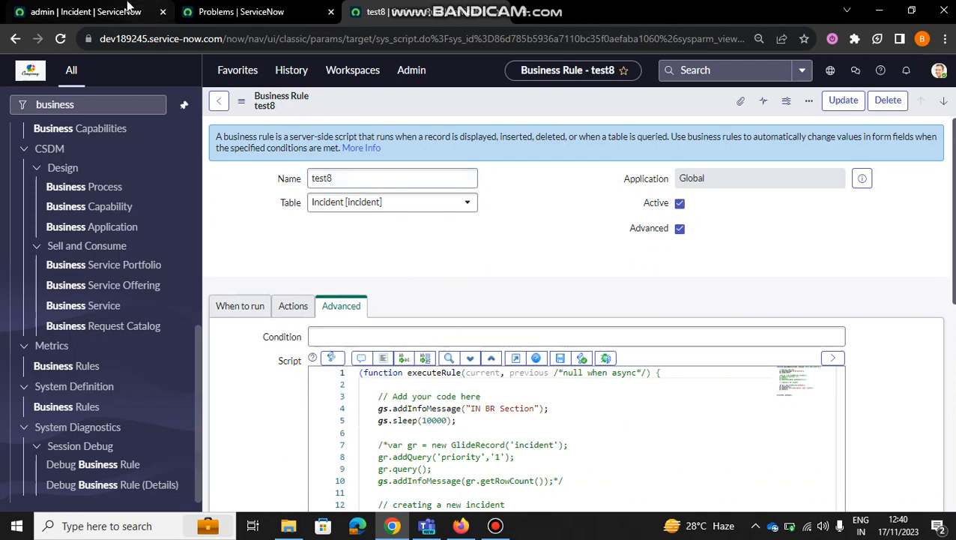
Step: Open the list of all incidents and check the existing records in the problem list
left_click(105, 9)
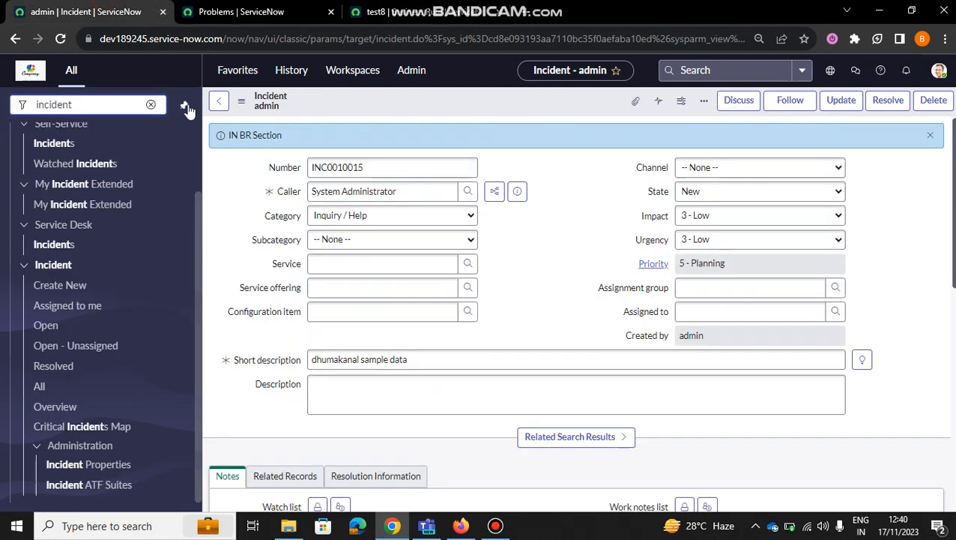
left_click(46, 386)
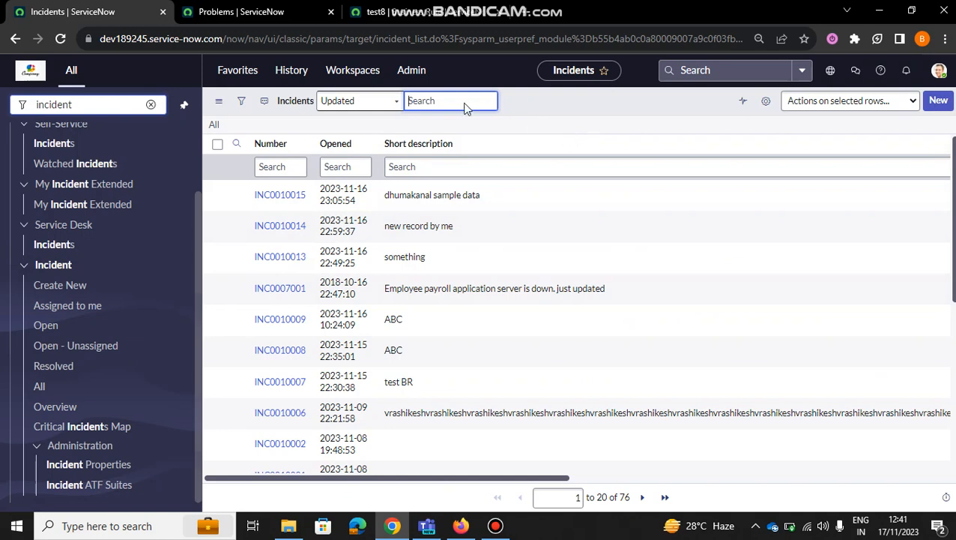
left_click(260, 9)
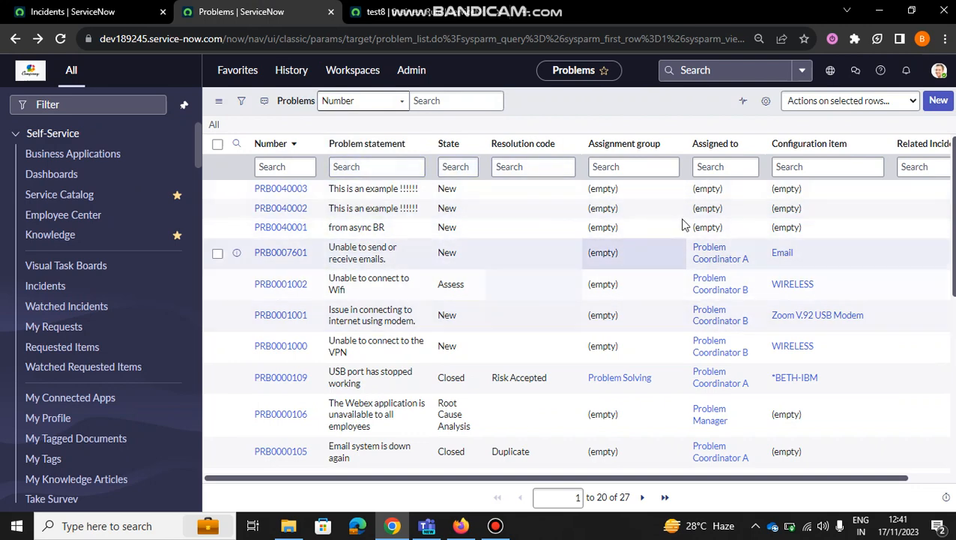
Step: Start a new incident with caller System Administrator and short description "testing the after brBR"
left_click(109, 9)
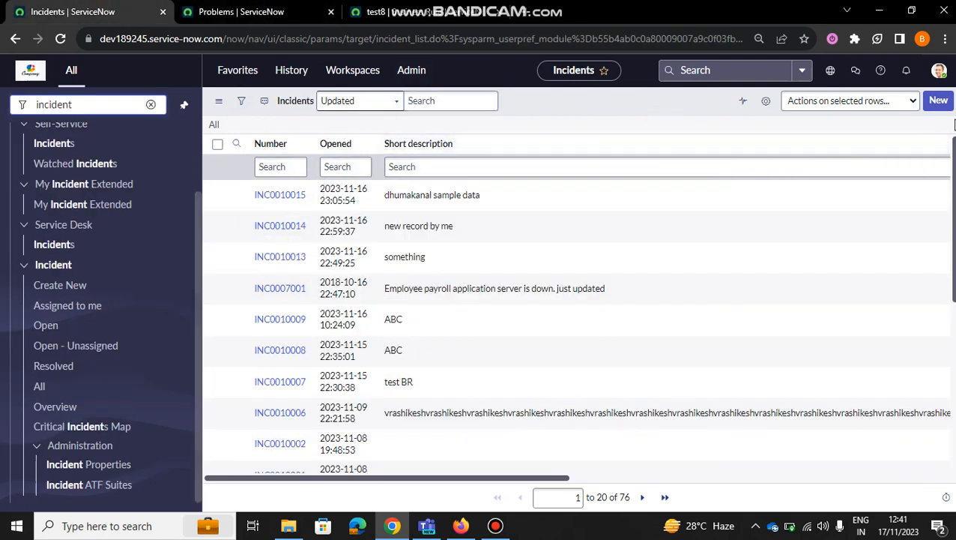
left_click(940, 105)
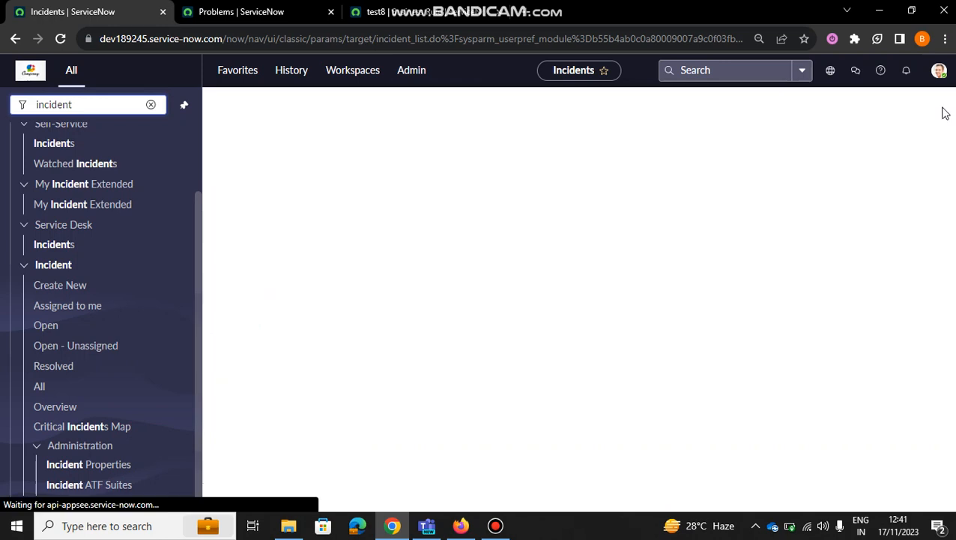
left_click(410, 158)
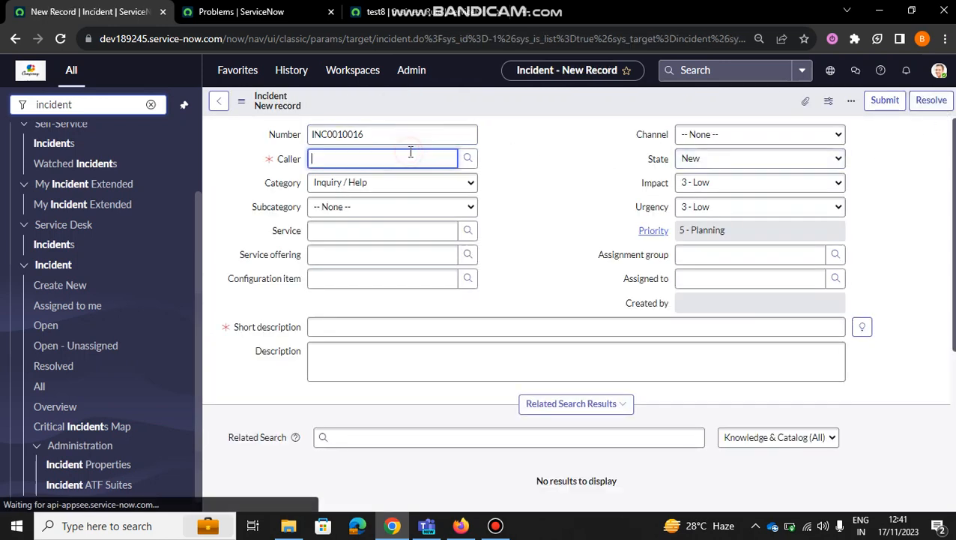
type("sys")
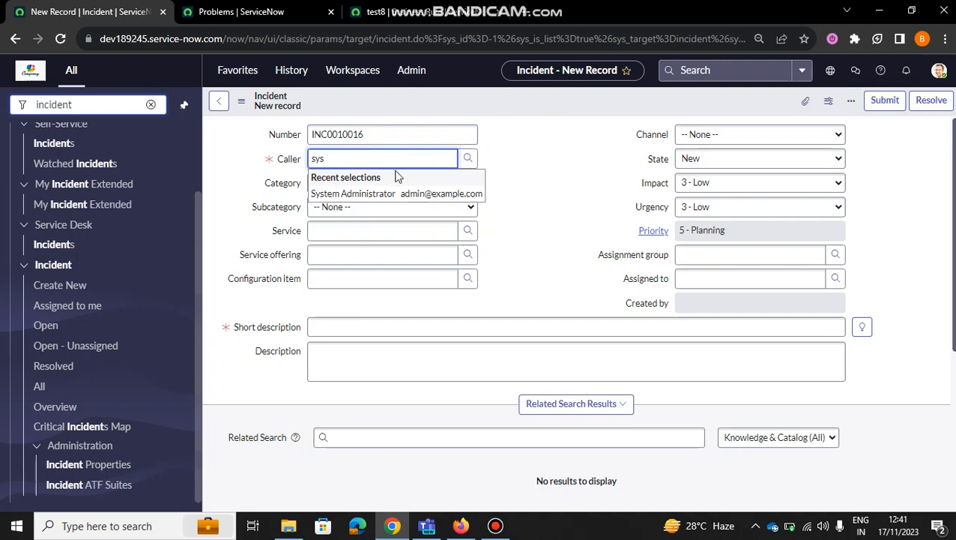
left_click(390, 192)
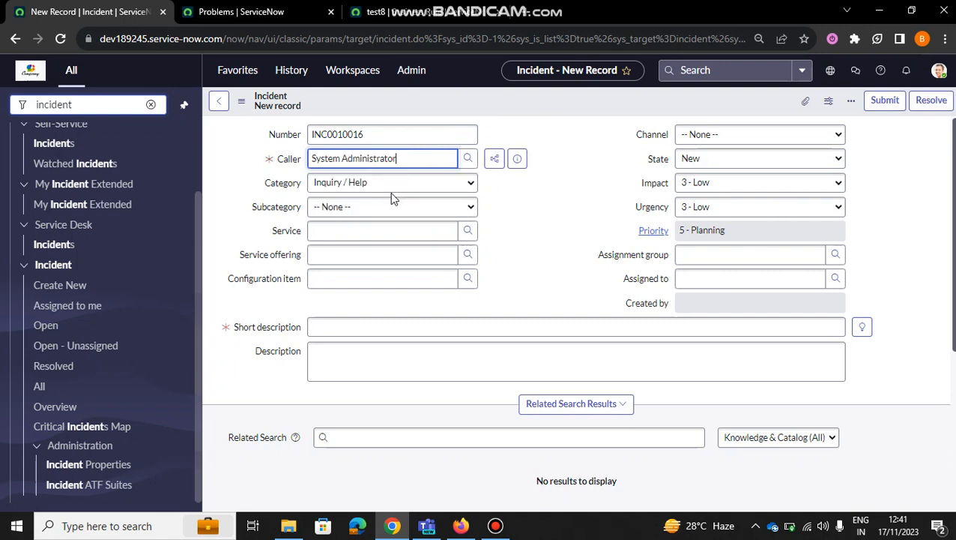
left_click(366, 325)
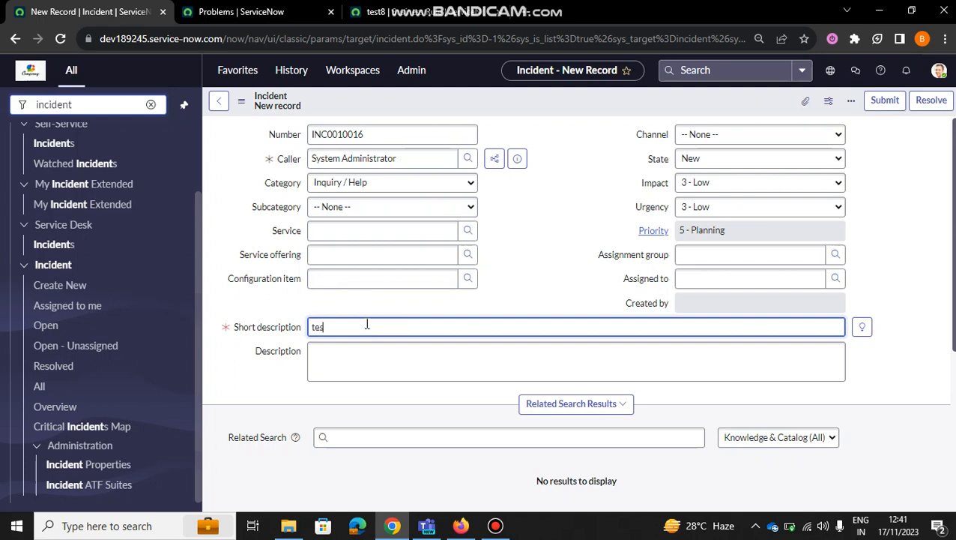
type("testing the after brBR")
left_click(527, 257)
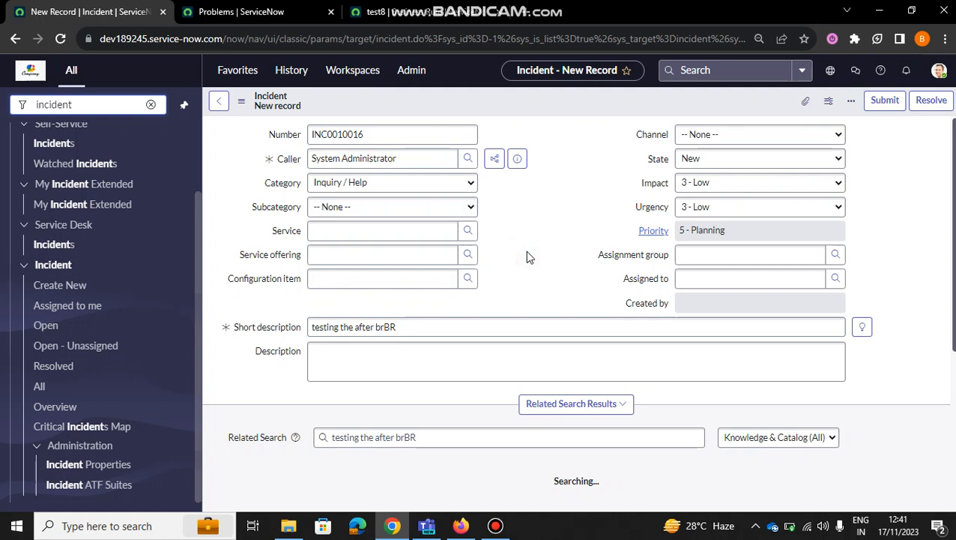
Step: Save the new incident record and stay on its form
right_click(549, 105)
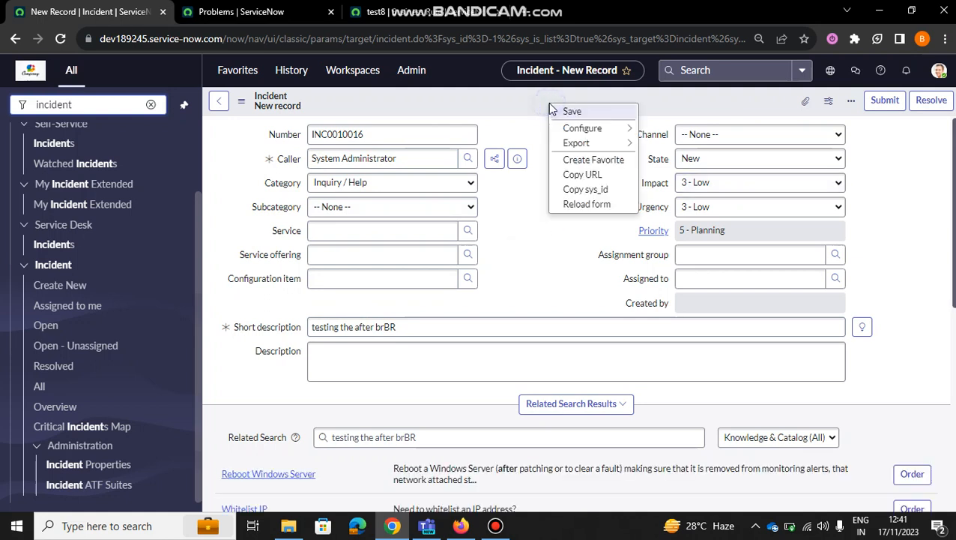
left_click(592, 112)
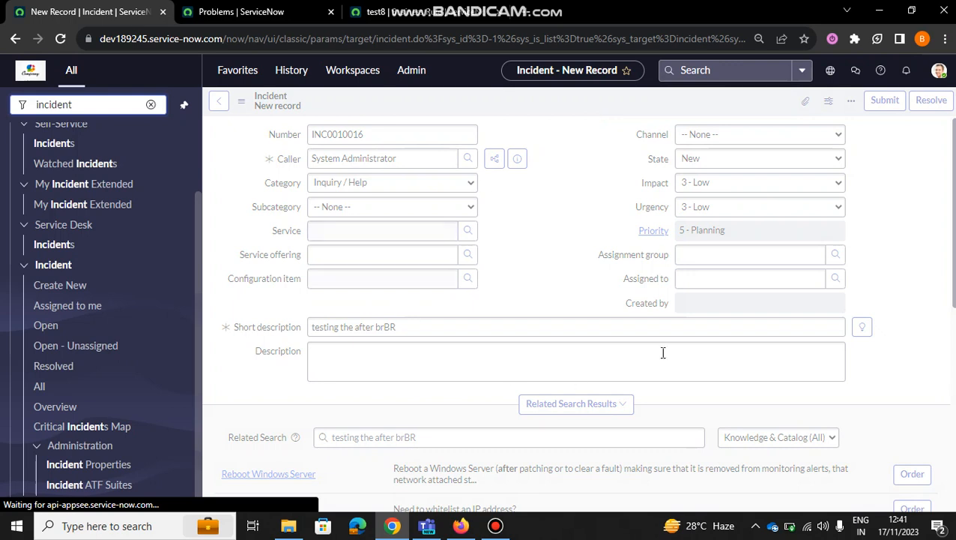
left_click(434, 222)
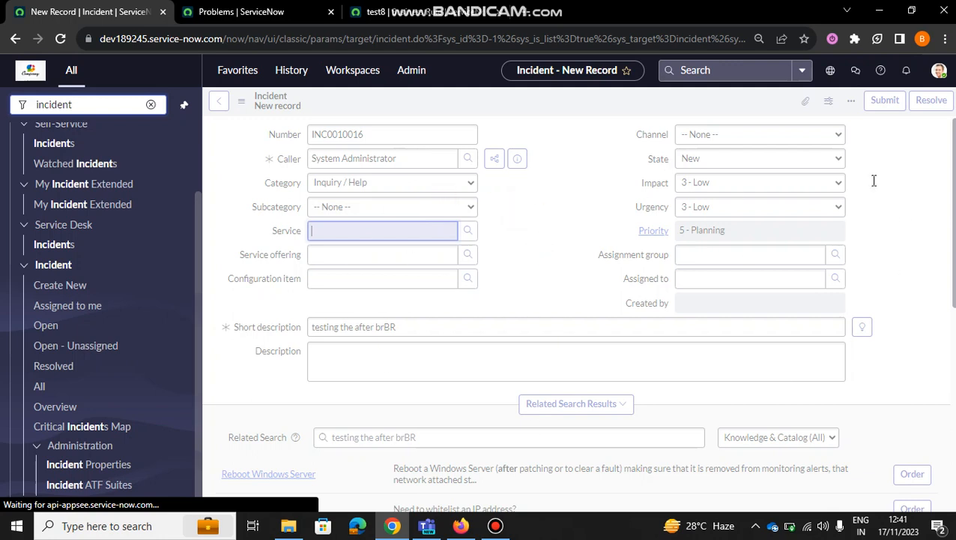
left_click(601, 207)
left_click(582, 187)
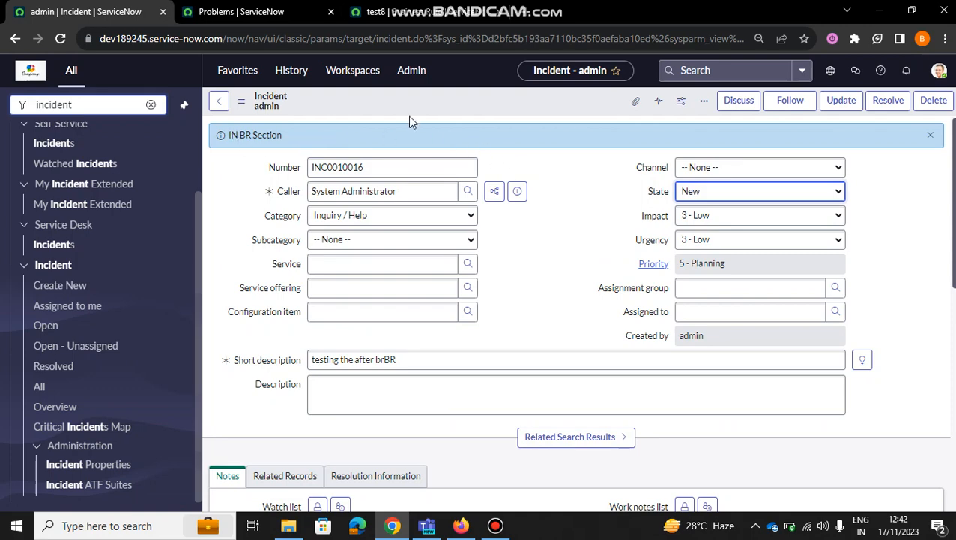
Step: Review the test8 script that inserts the problem record and reload the problem list to check for the created problem
left_click(241, 12)
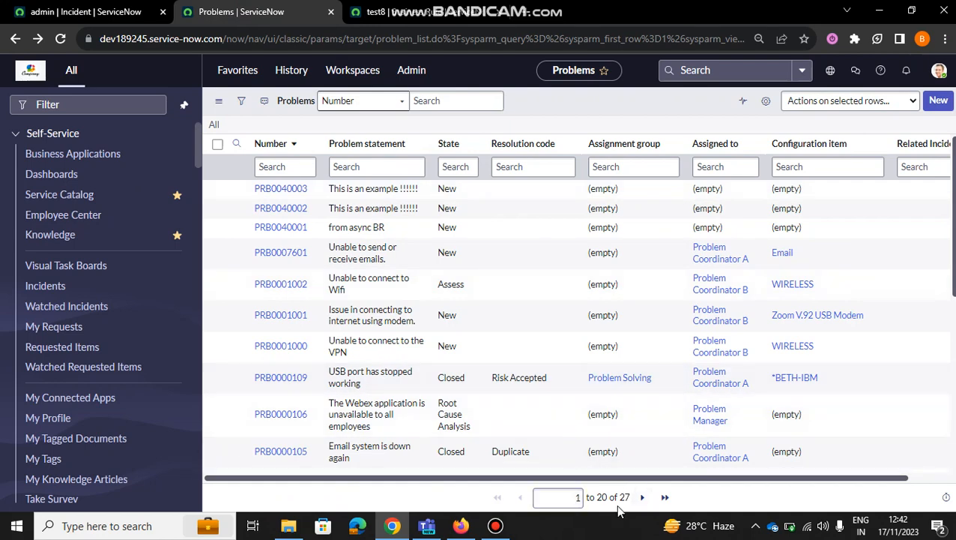
left_click(435, 8)
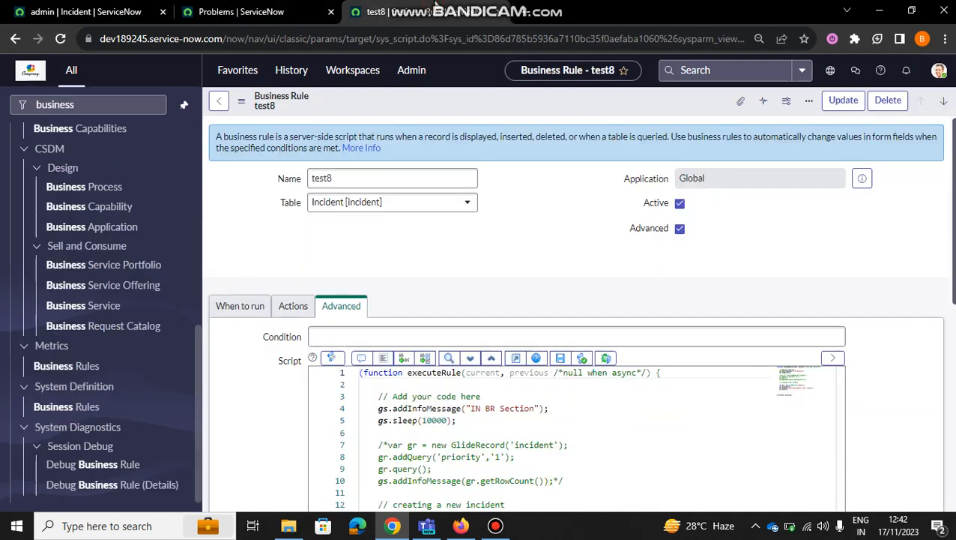
scroll(588, 441, "down", 3)
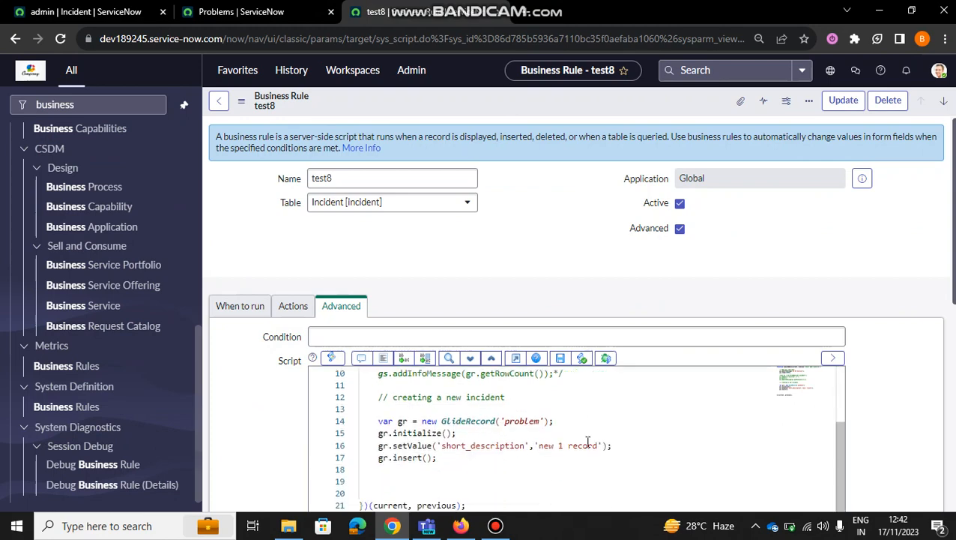
left_click(234, 11)
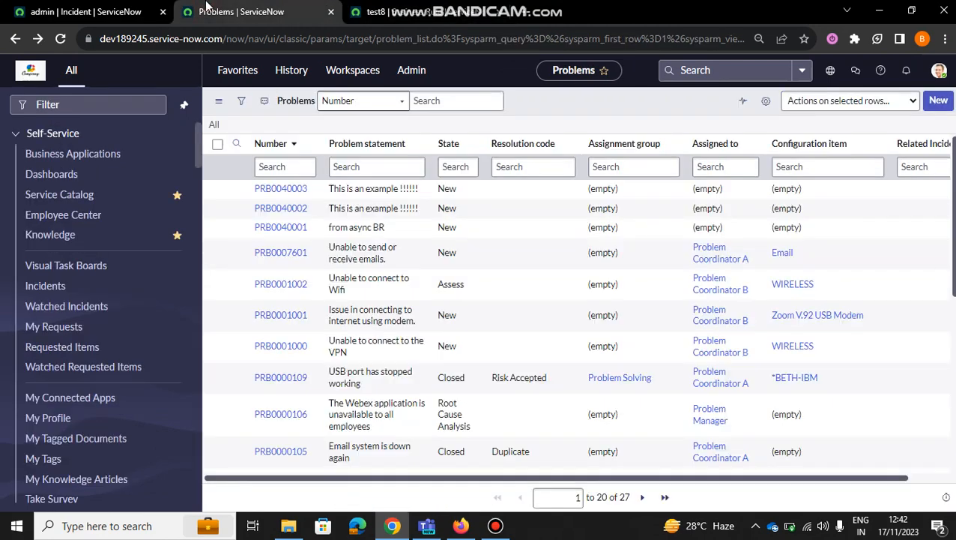
left_click(60, 38)
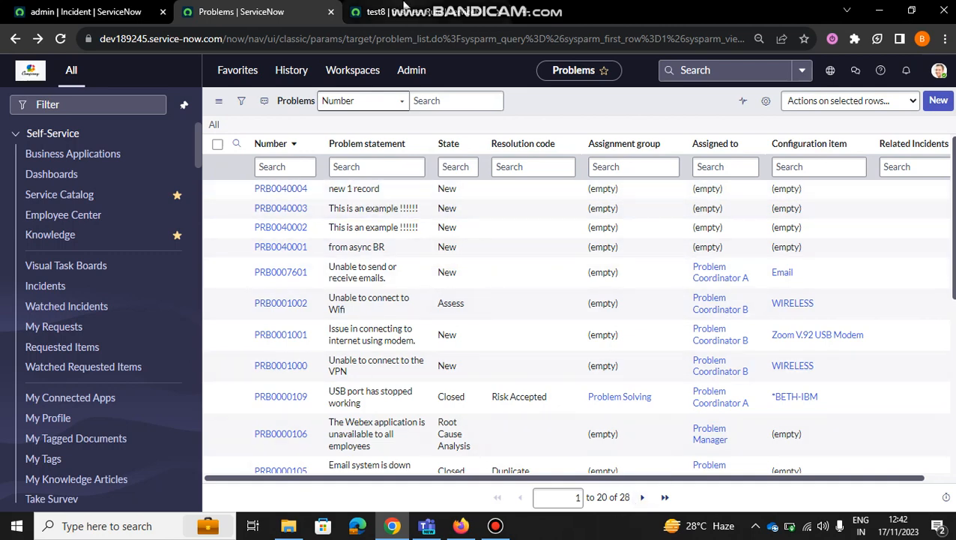
Step: Change the test8 business rule's When setting to async and bring up its script again
left_click(402, 9)
left_click(229, 308)
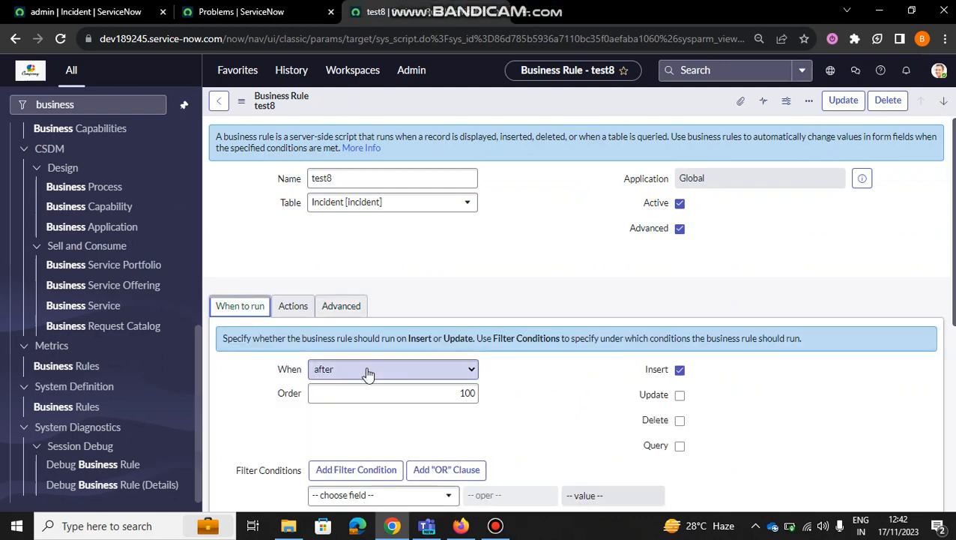
left_click(368, 372)
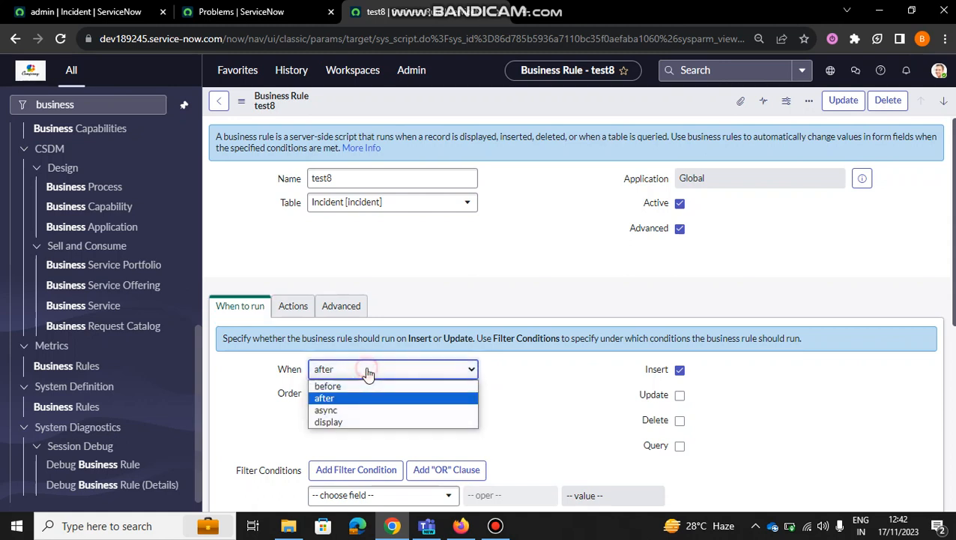
left_click(346, 410)
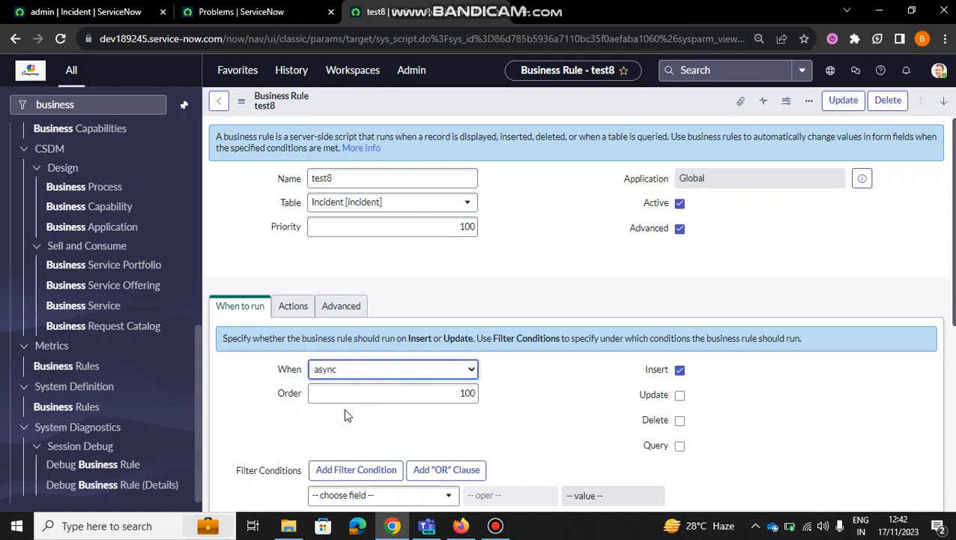
left_click(341, 306)
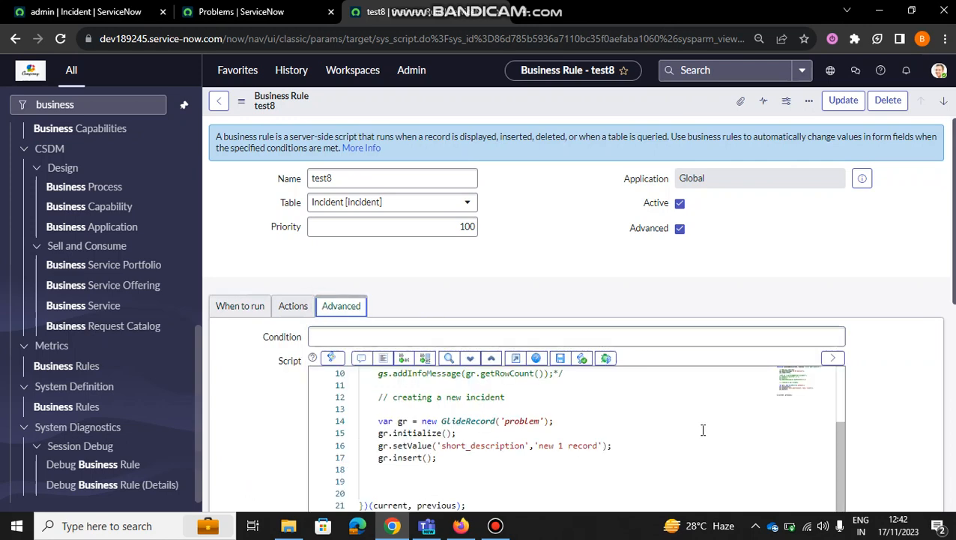
left_click(141, 7)
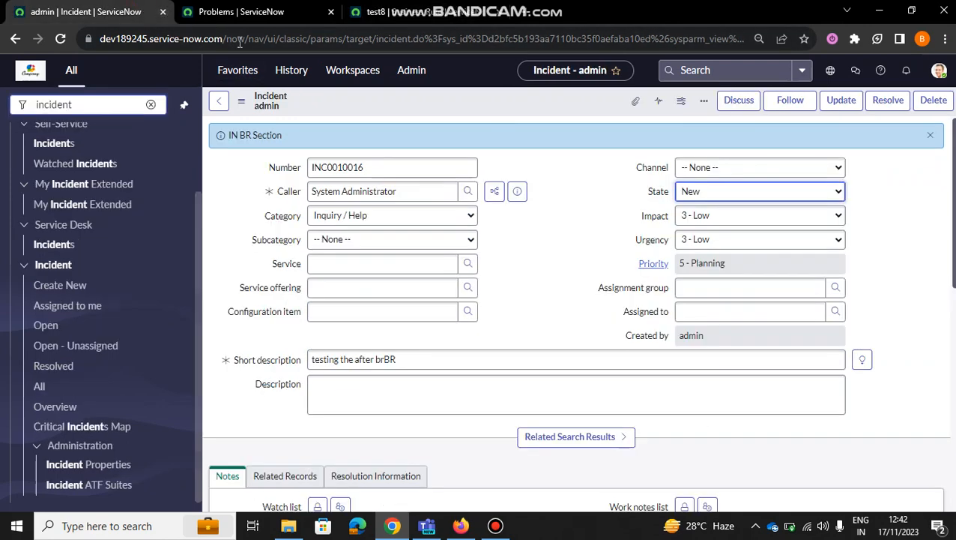
left_click(263, 7)
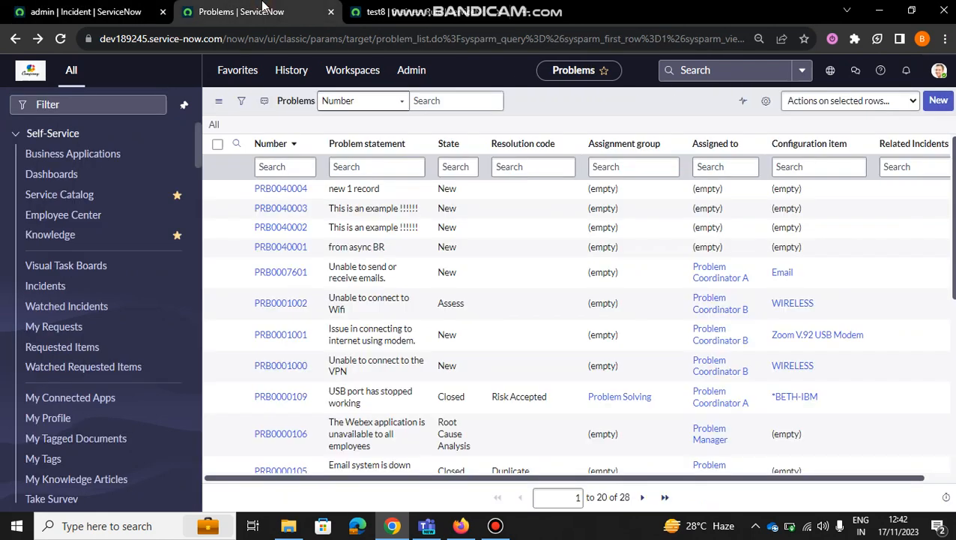
left_click(54, 7)
left_click(234, 8)
left_click(433, 8)
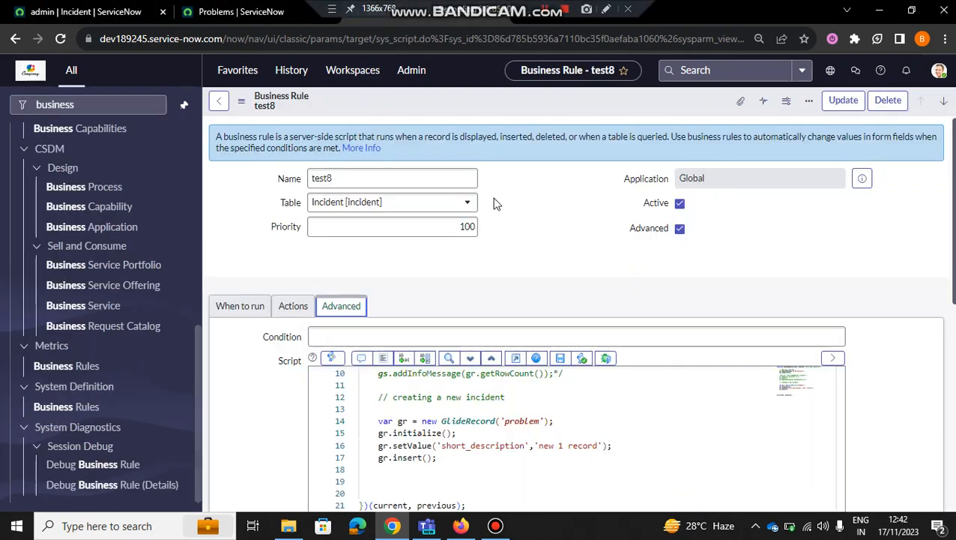
Step: Save the test8 business rule, staying on its form, and check its run timing and script
right_click(532, 106)
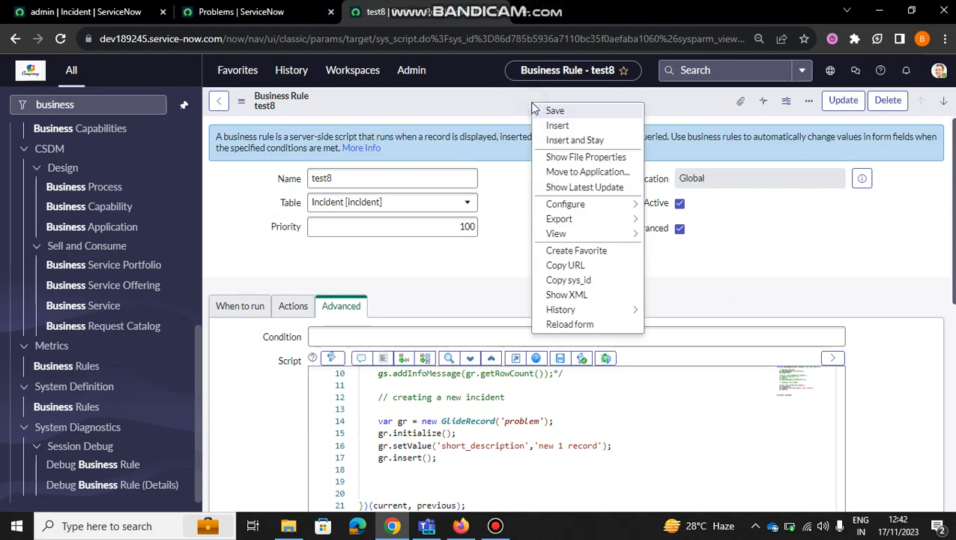
left_click(560, 111)
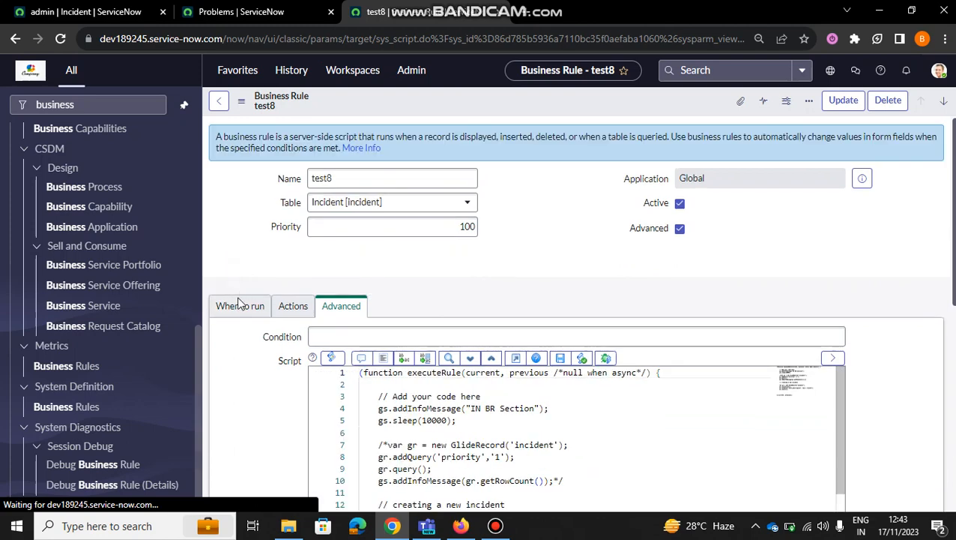
left_click(240, 311)
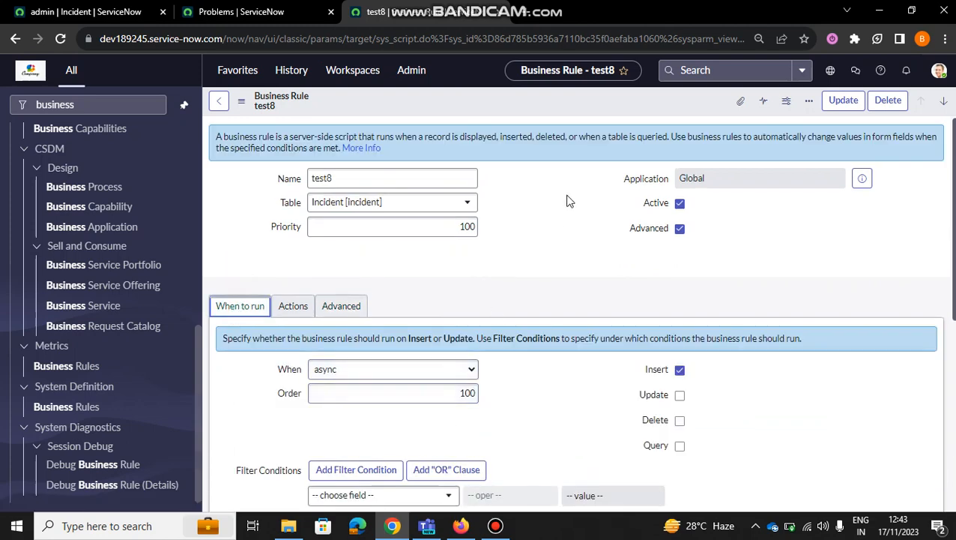
left_click(347, 307)
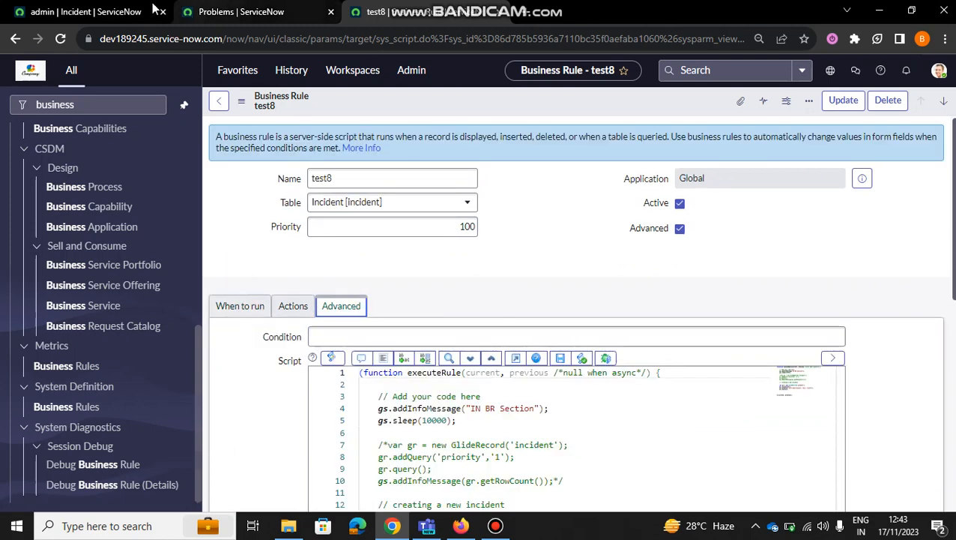
Step: Start a new incident from the list of all incidents with caller System Administrator and short description "descrption for async operation"
left_click(99, 9)
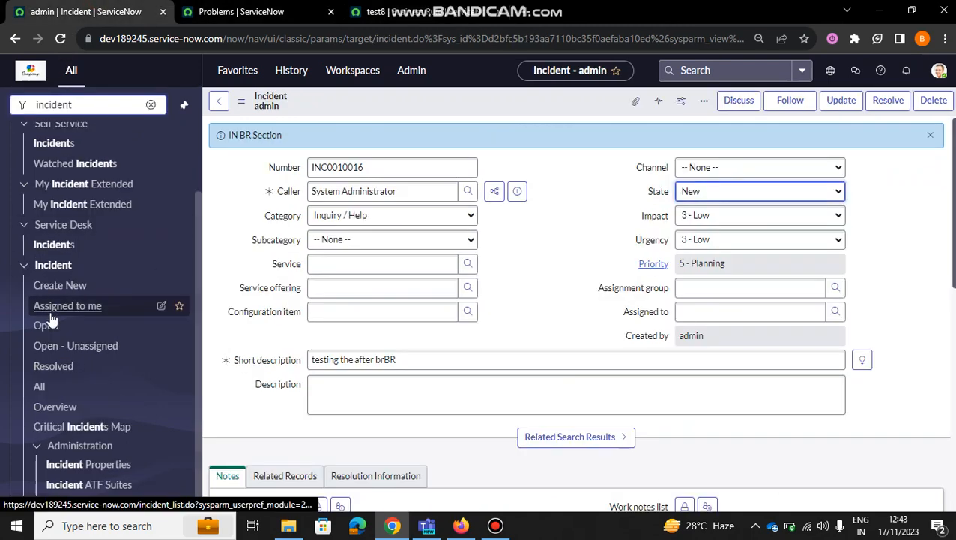
left_click(74, 391)
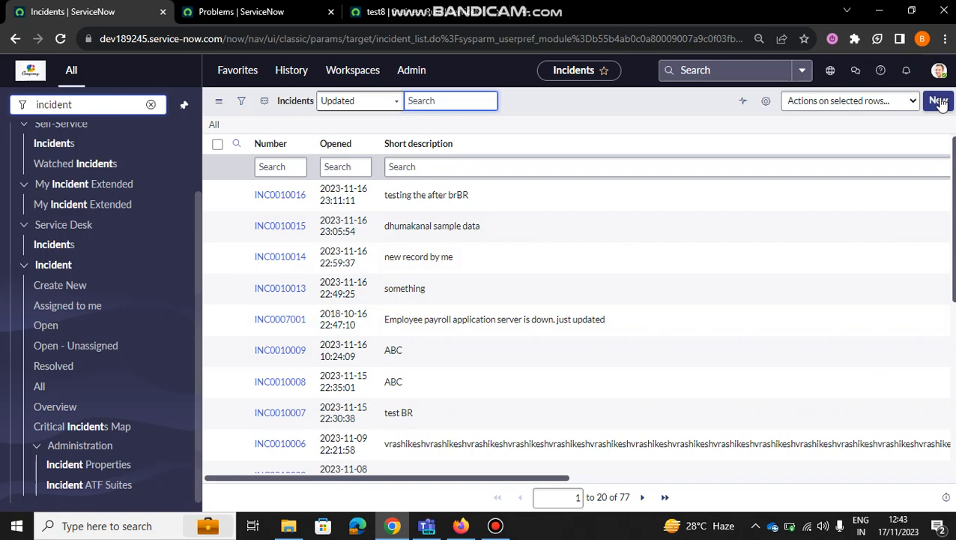
left_click(940, 102)
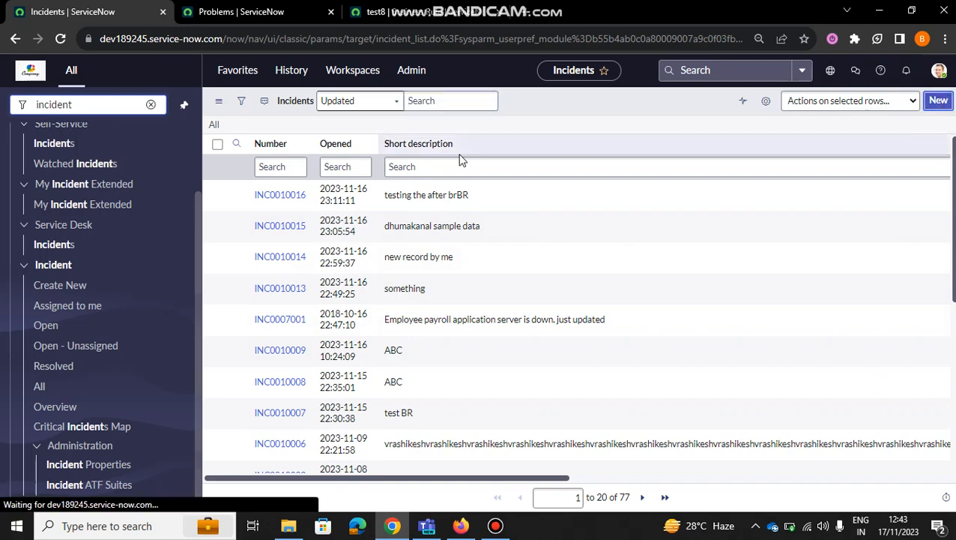
left_click(337, 158)
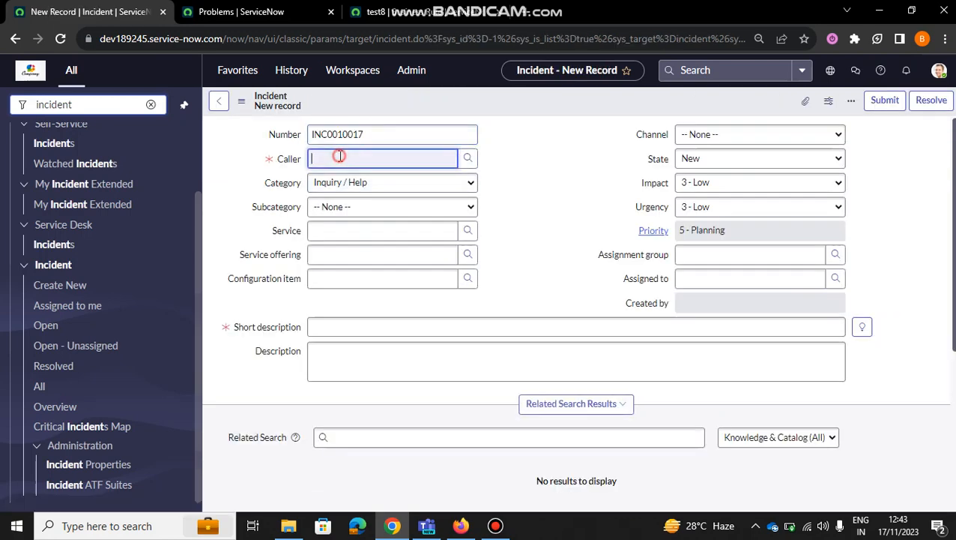
type("sys")
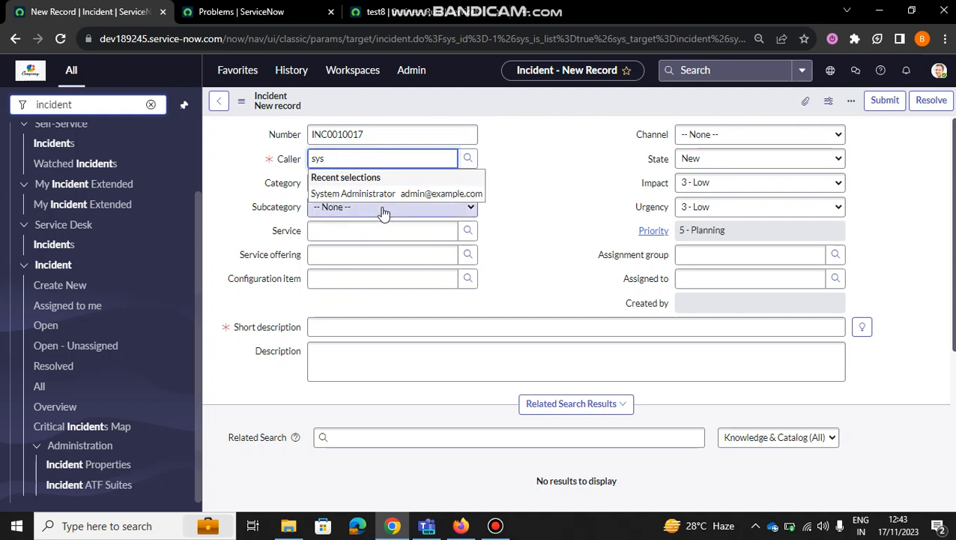
left_click(398, 193)
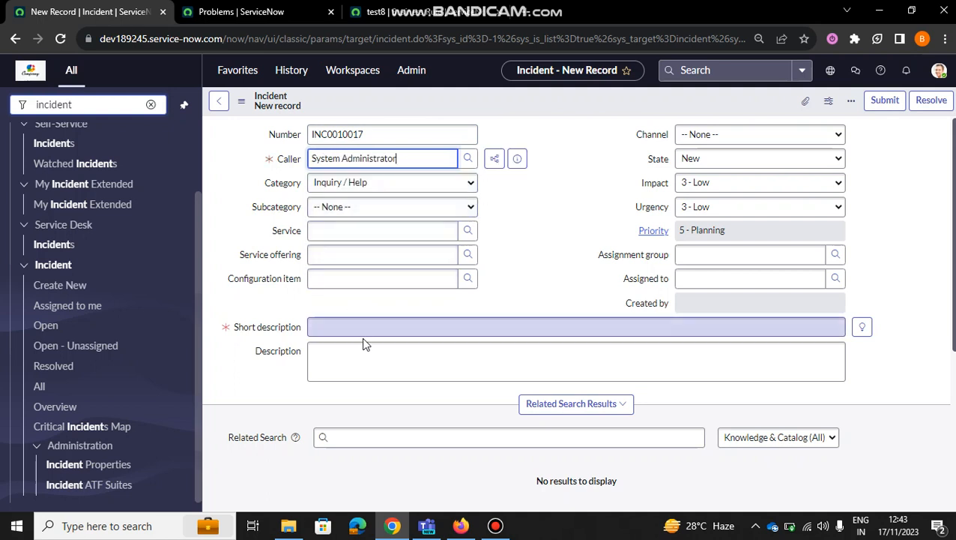
left_click(330, 321)
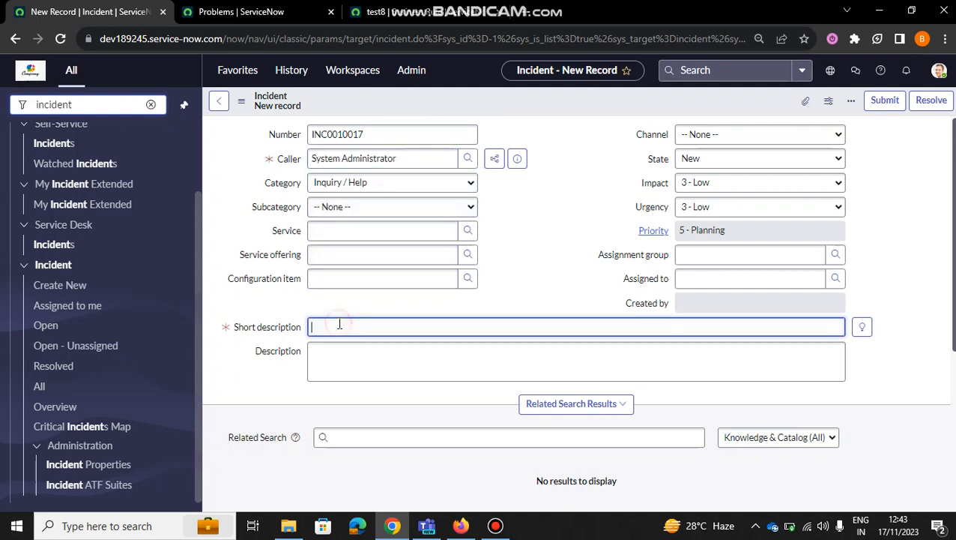
type("description for async operation")
left_click(551, 258)
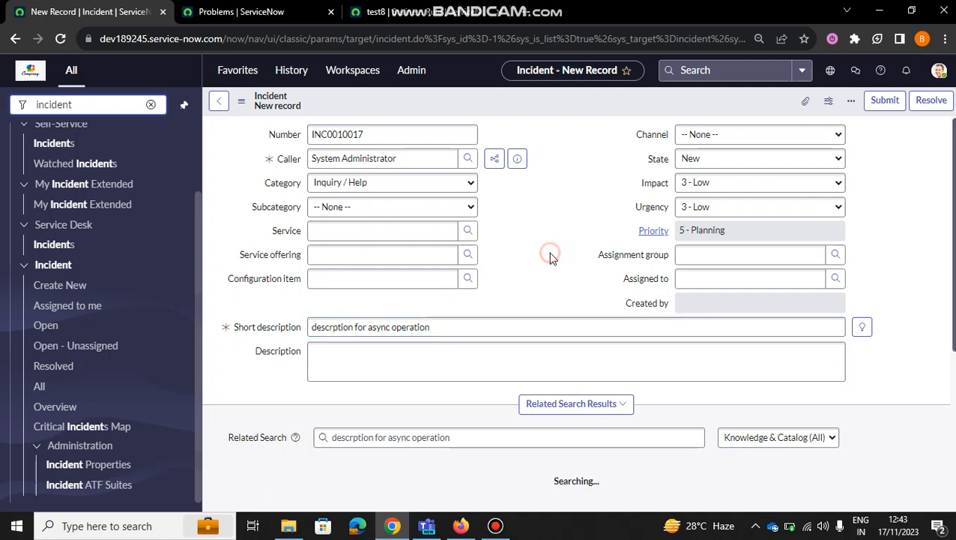
Step: Save the new incident, staying on its form, and look over its fields, state options and activity log
right_click(539, 94)
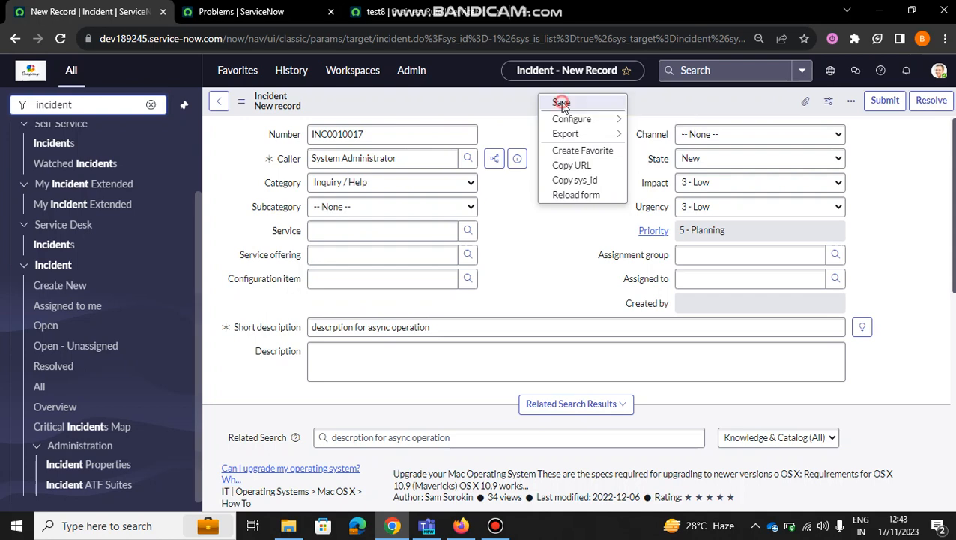
left_click(562, 104)
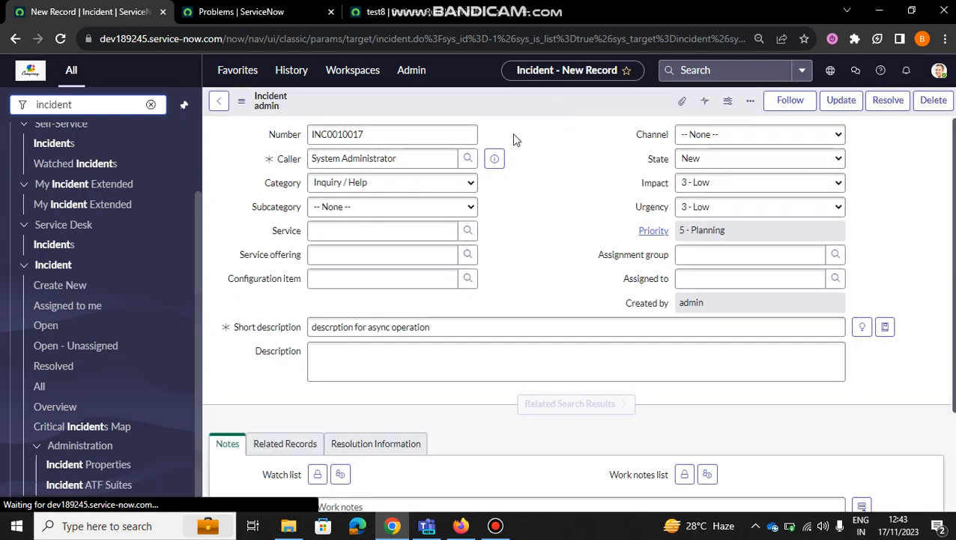
left_click(412, 210)
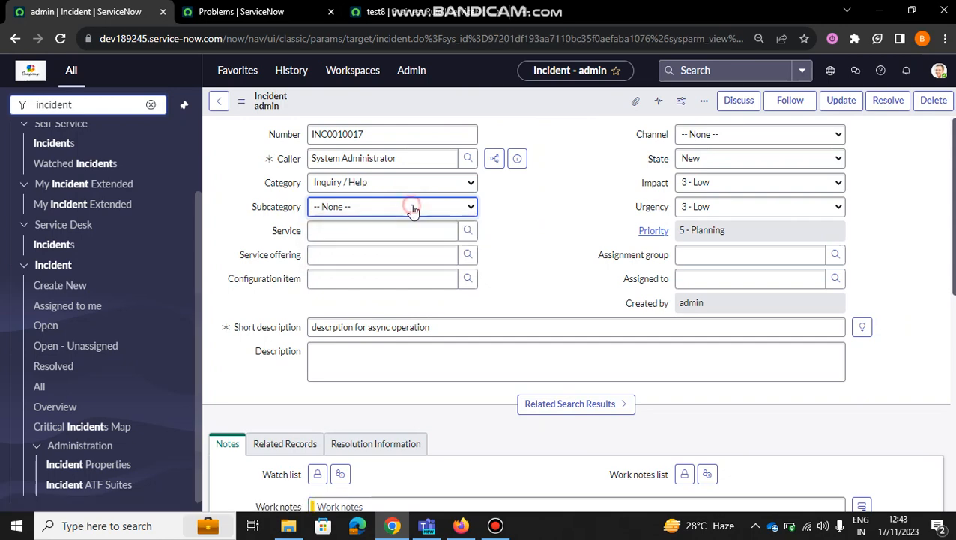
left_click(755, 169)
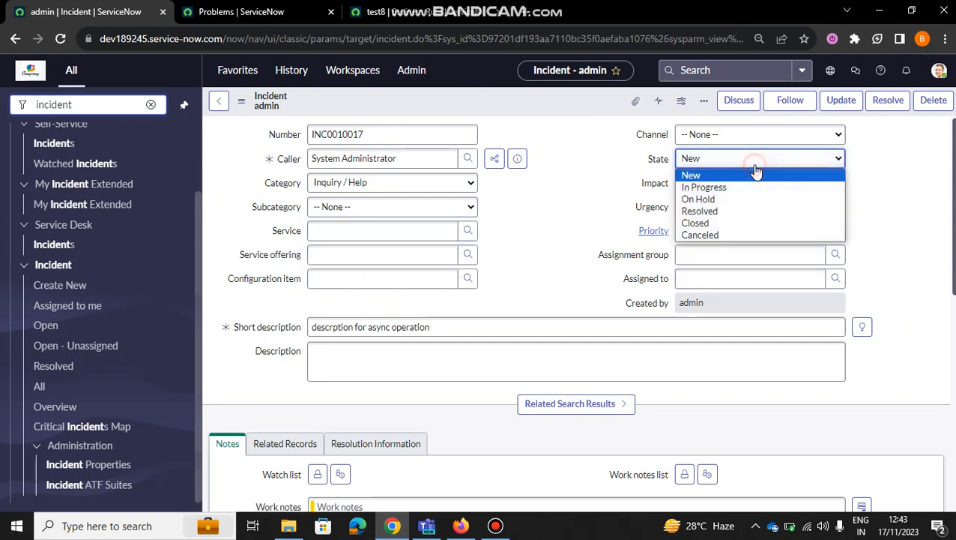
left_click(757, 170)
scroll(463, 333, "down", 4)
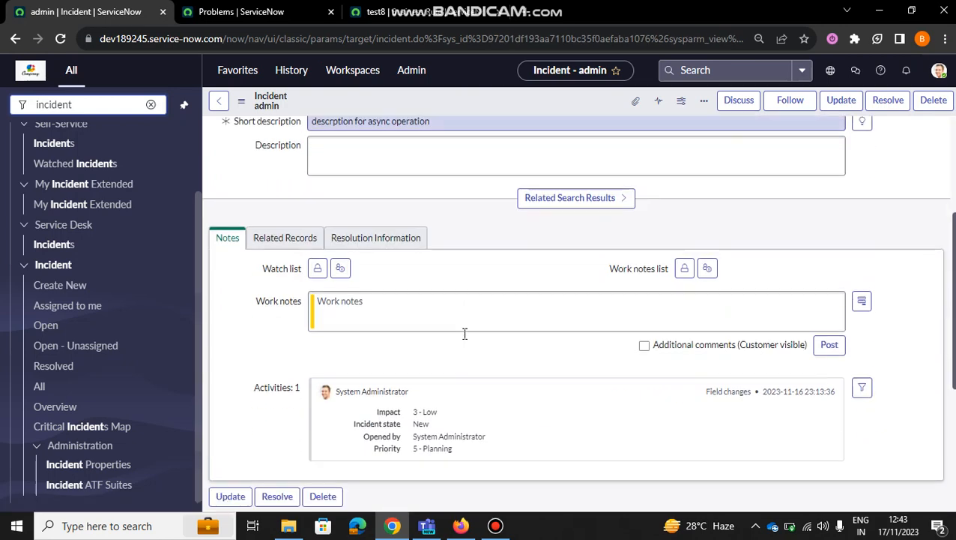
scroll(462, 333, "up", 4)
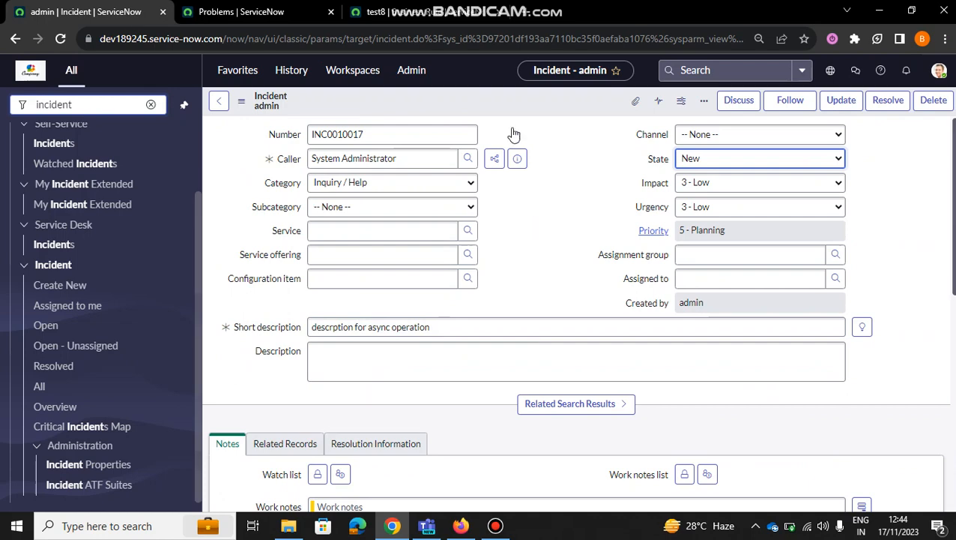
Step: Reload the problem list to check for the problem record created by the async business rule
left_click(259, 11)
left_click(60, 41)
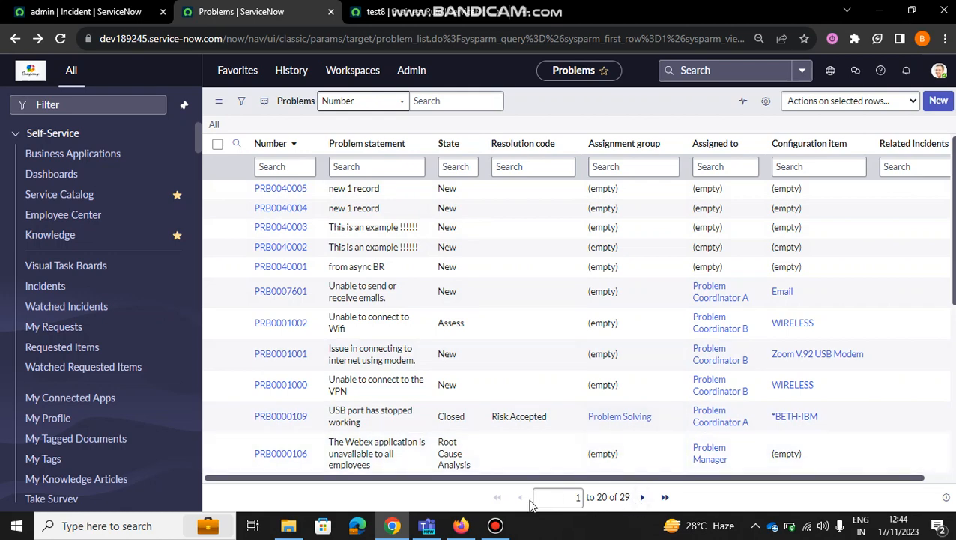
left_click(494, 526)
left_click(495, 527)
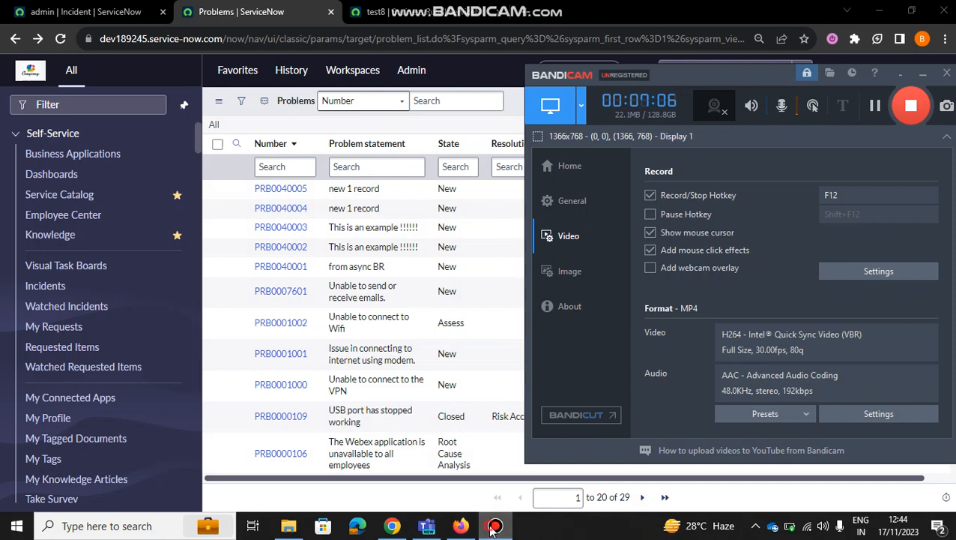
Step: Review the test8 business rule's run timing and its full script for creating the problem record
left_click(417, 9)
left_click(225, 311)
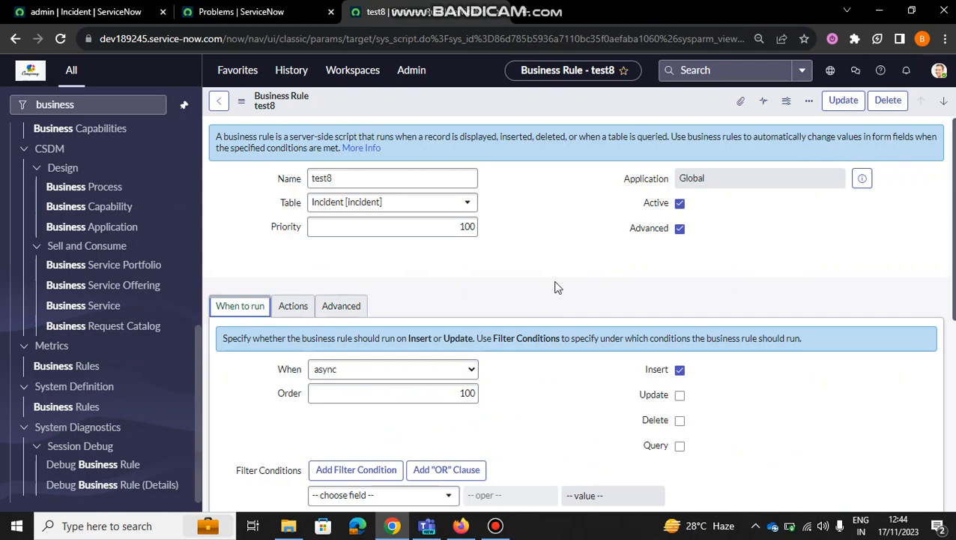
left_click(335, 306)
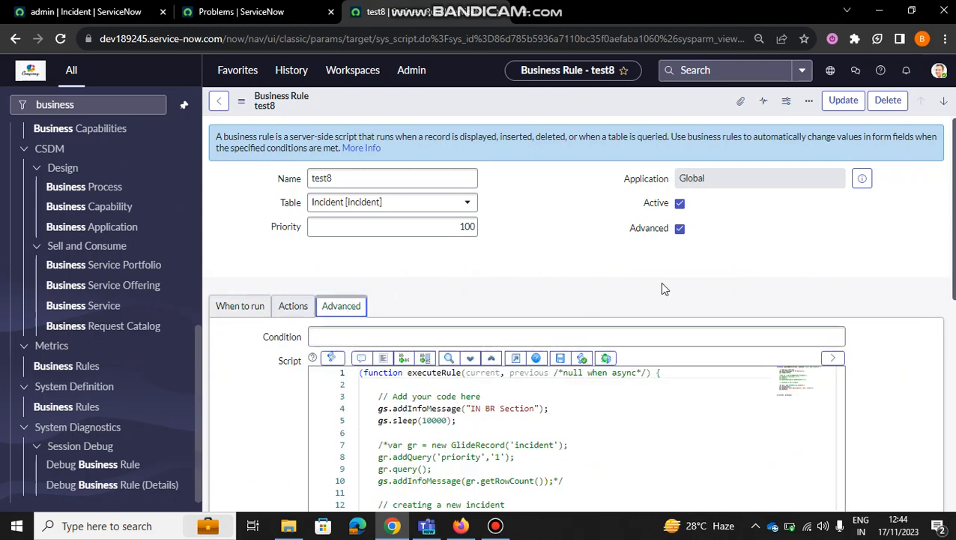
scroll(662, 288, "down", 2)
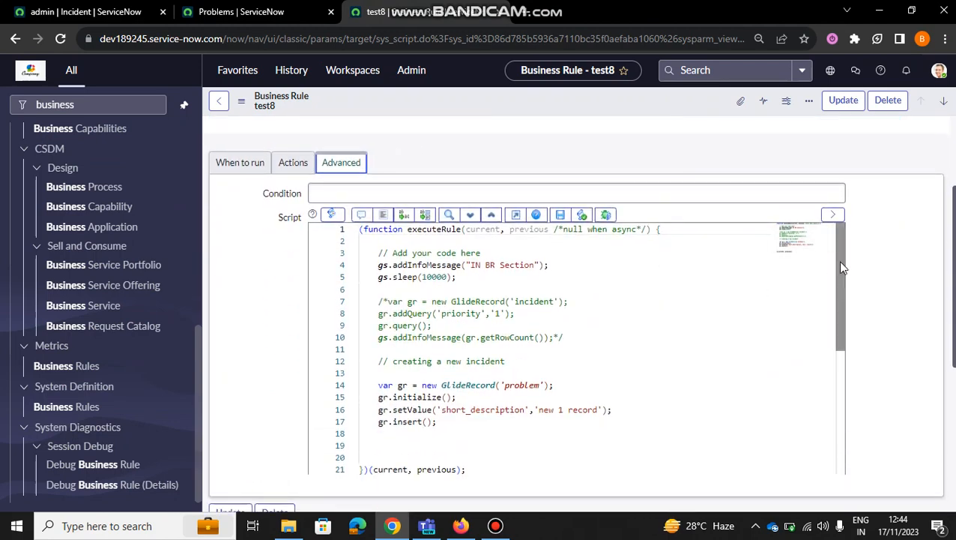
scroll(838, 269, "down", 3)
scroll(841, 285, "up", 3)
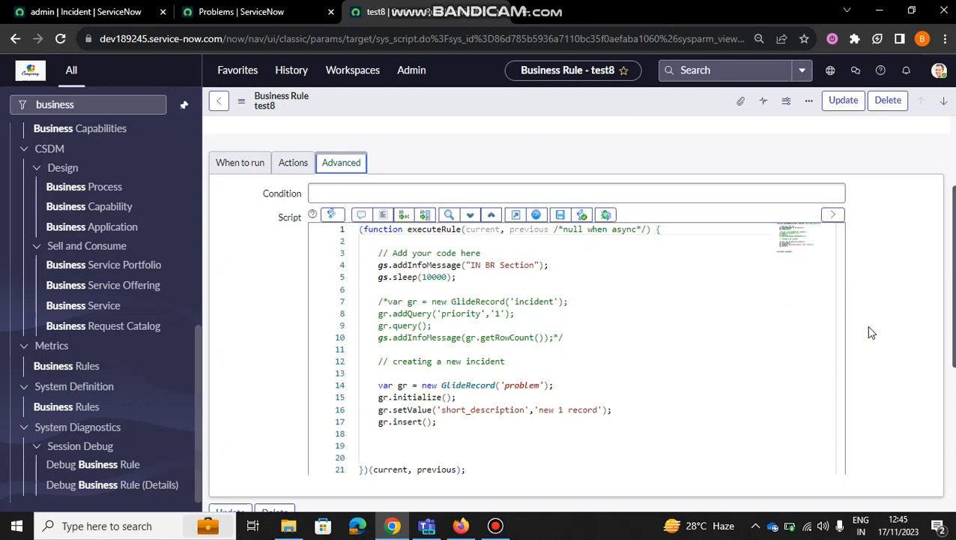
left_click(495, 526)
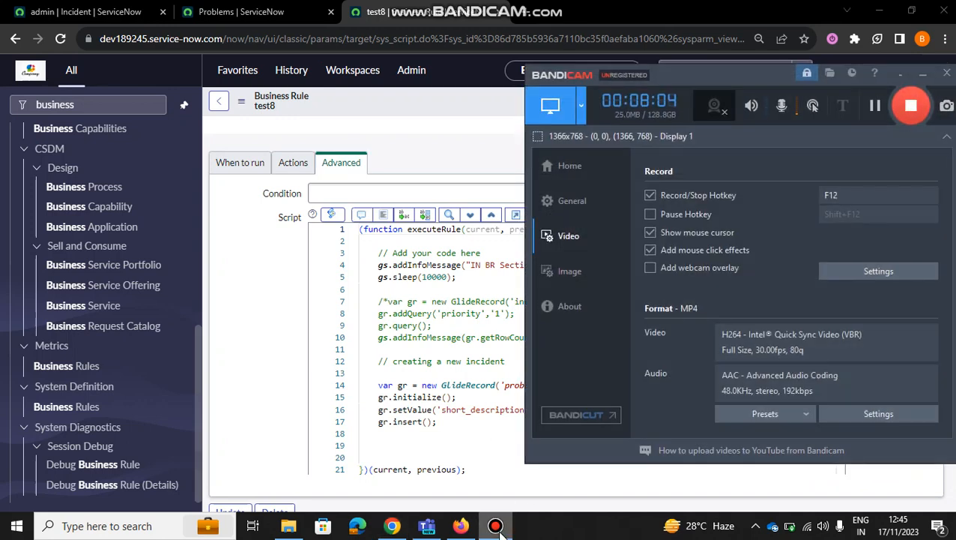